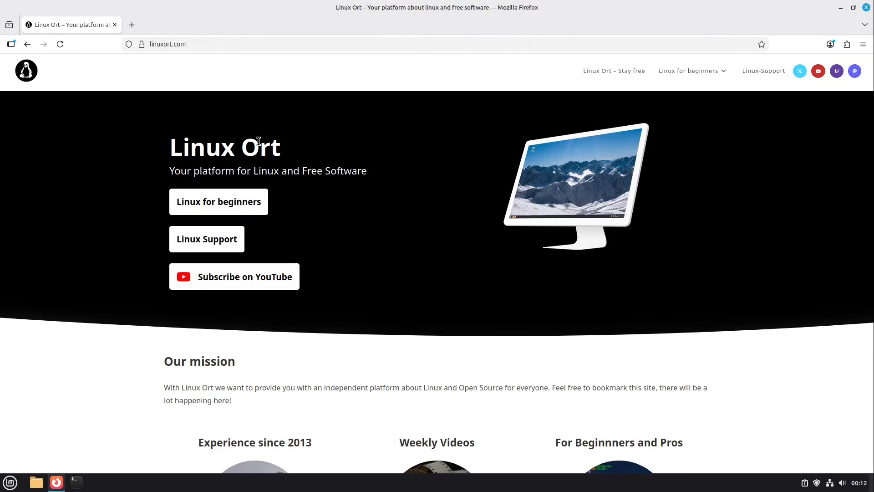
Minimize the browser, open Firewall Configuration by searching for it, and authenticate with the account password
click(840, 8)
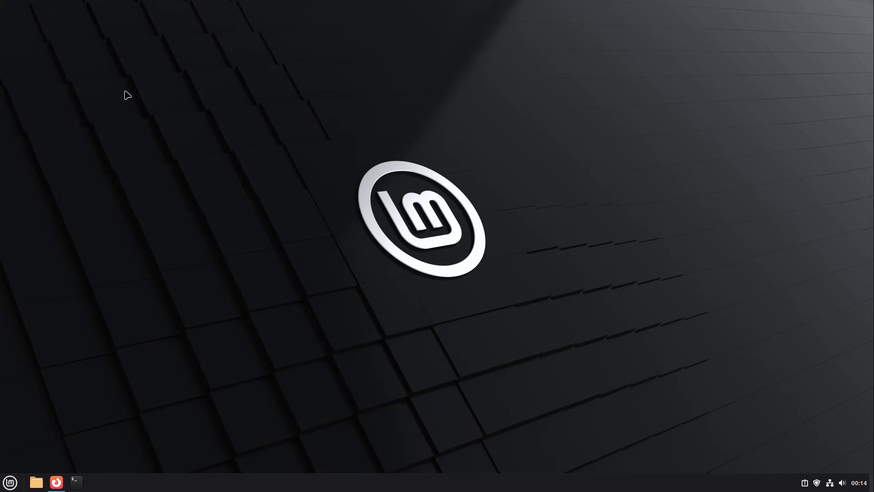
drag(124, 90, 529, 354)
click(10, 483)
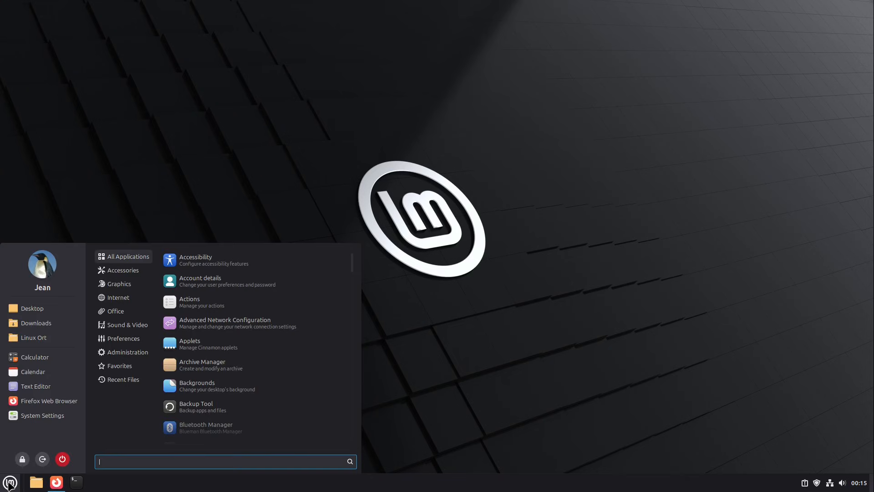
text(firewl)
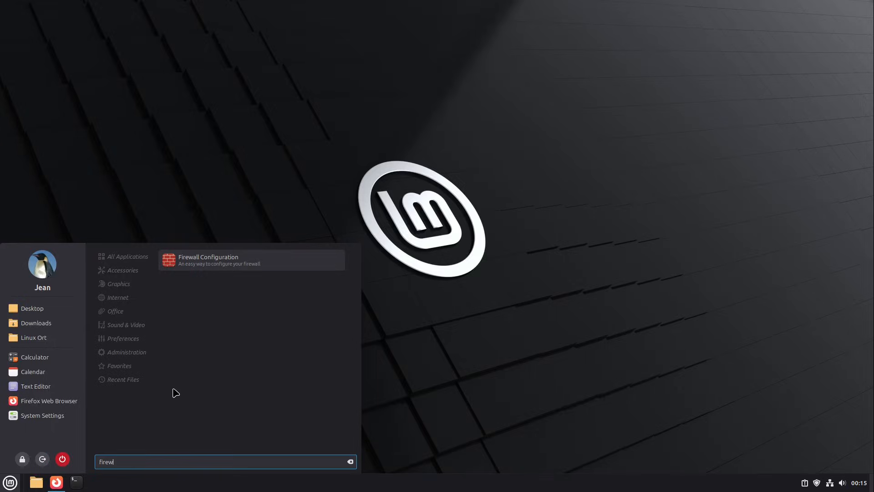
click(209, 260)
text(•••••••)
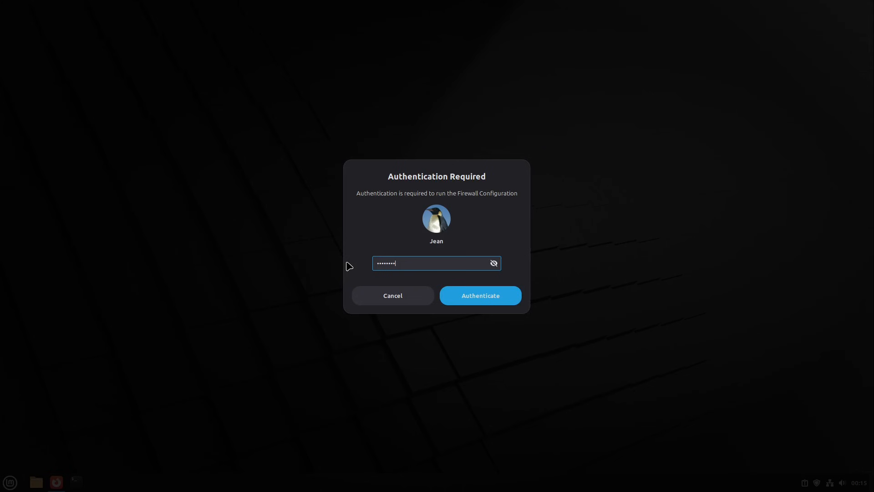
key(Return)
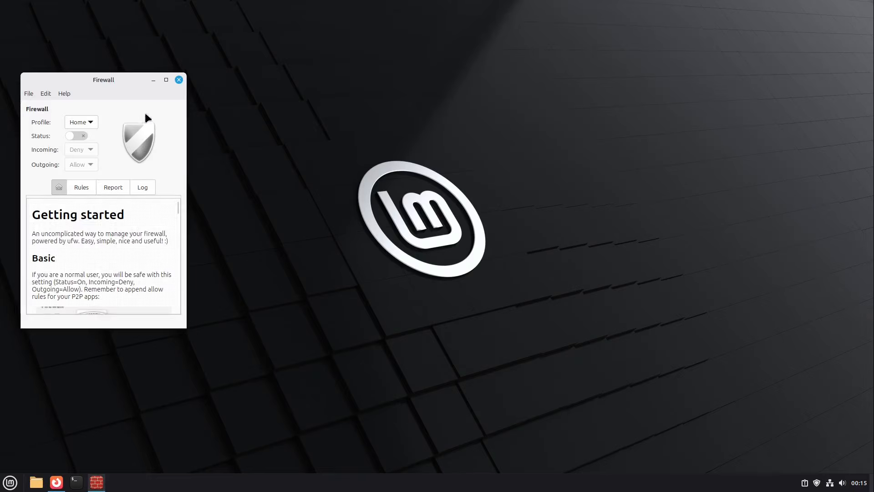
drag(92, 75, 345, 86)
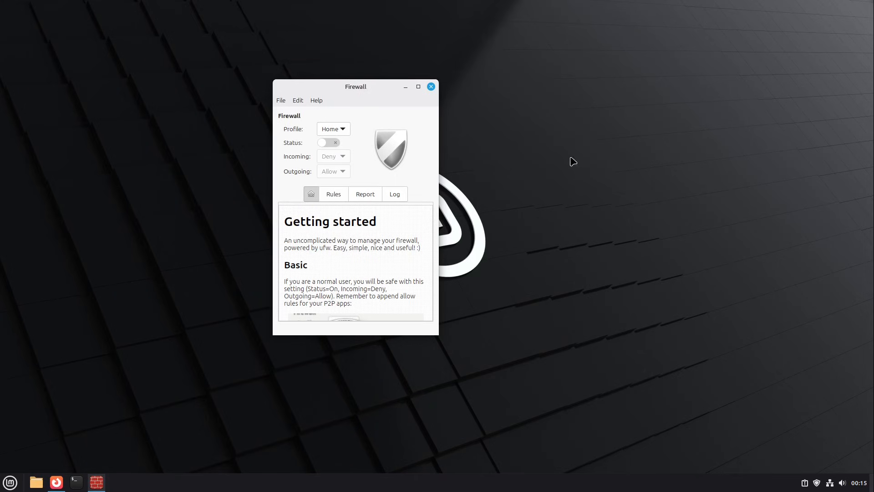
Enable the firewall and try the Allow and Reject policies for incoming traffic, ending on Deny
click(326, 142)
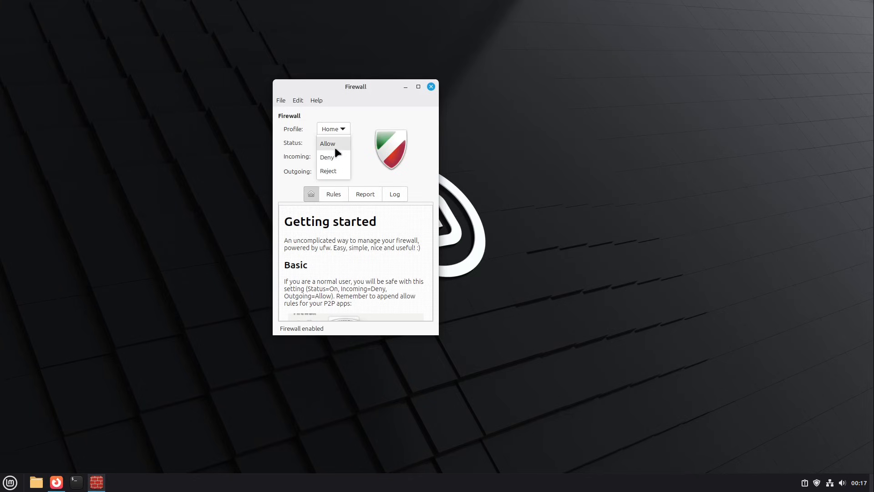
click(335, 157)
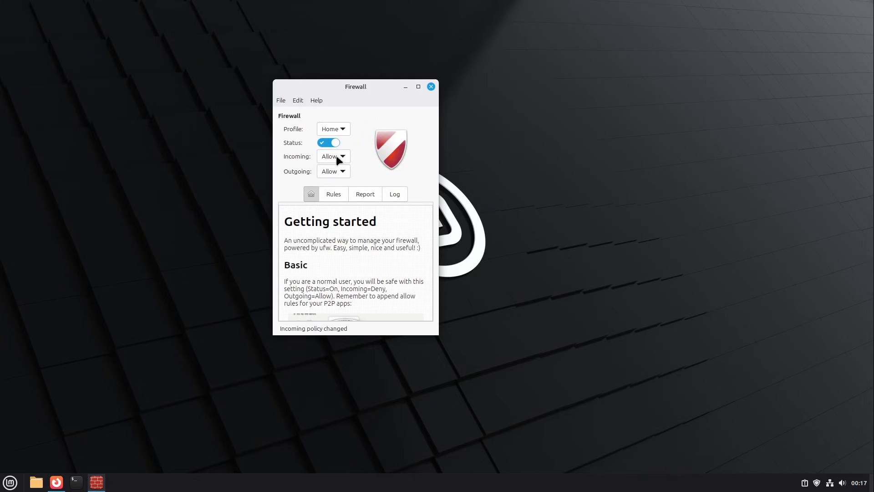
click(330, 156)
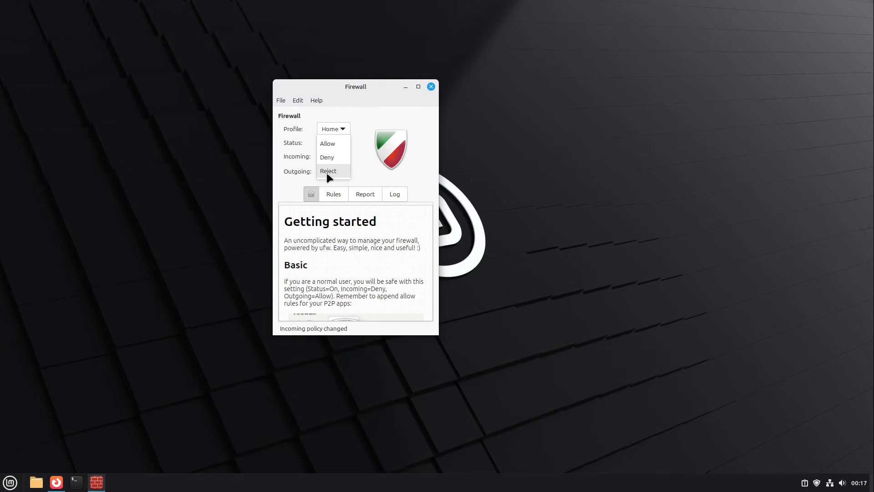
key(Escape)
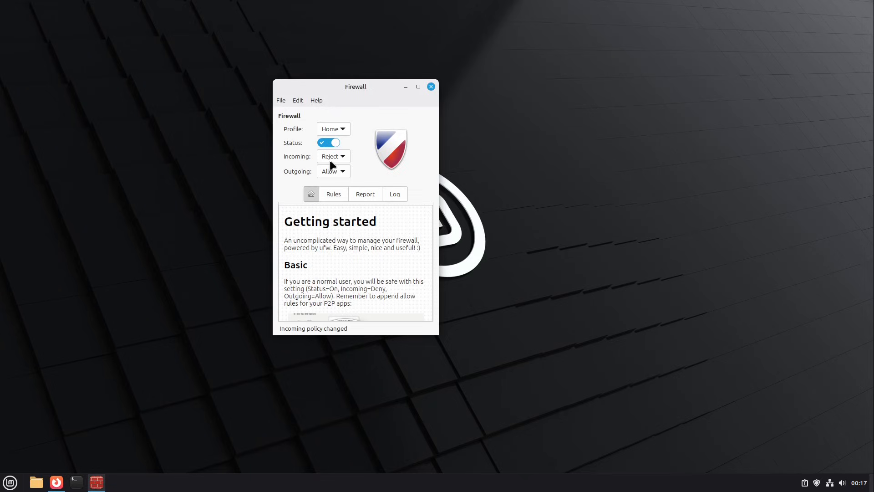
click(336, 159)
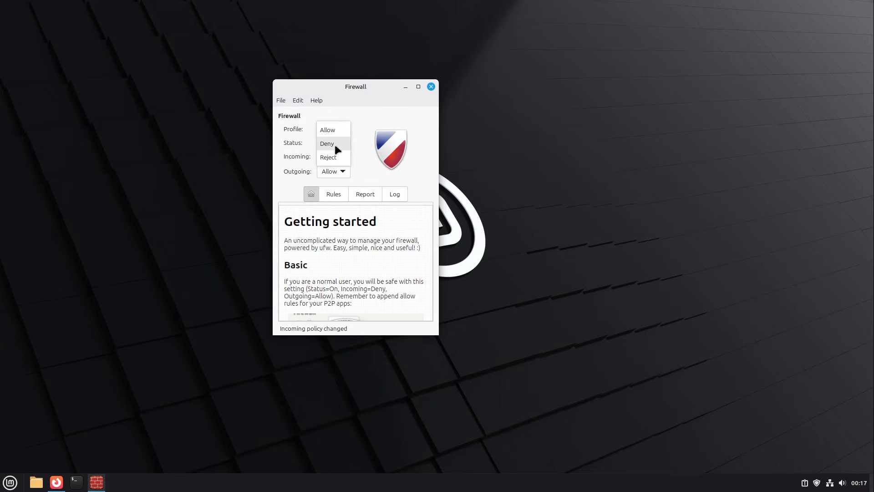
click(334, 144)
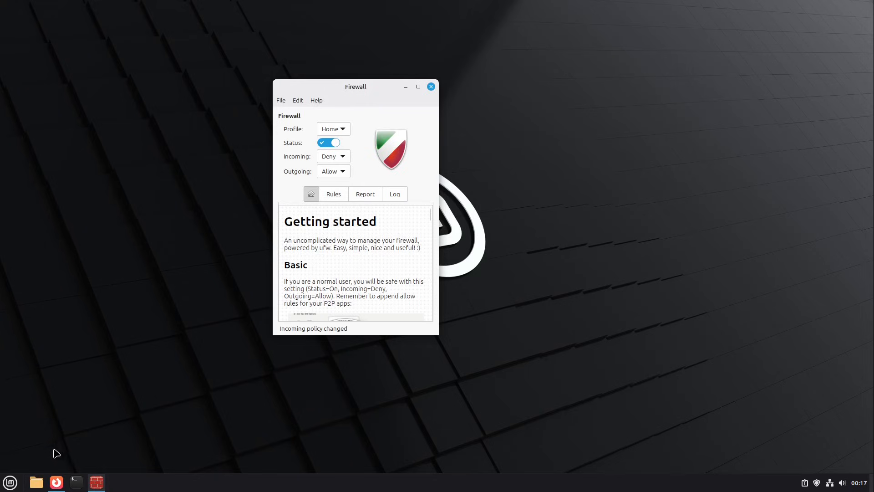
click(55, 484)
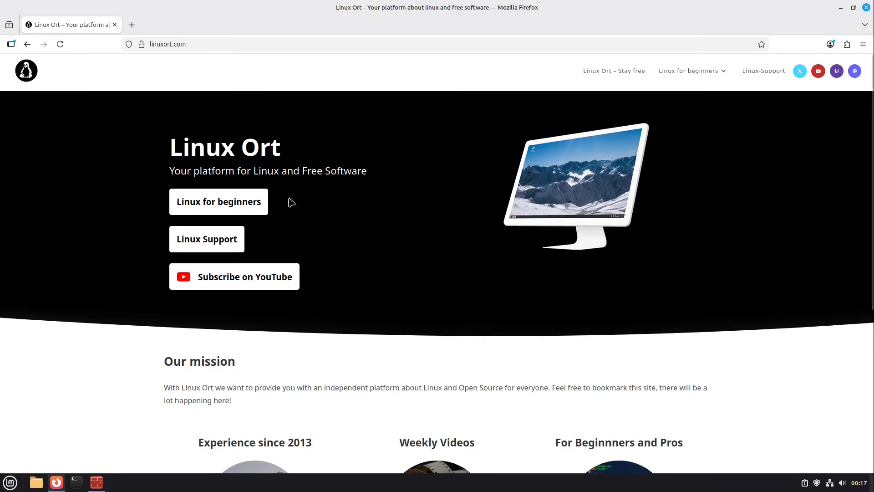
click(63, 477)
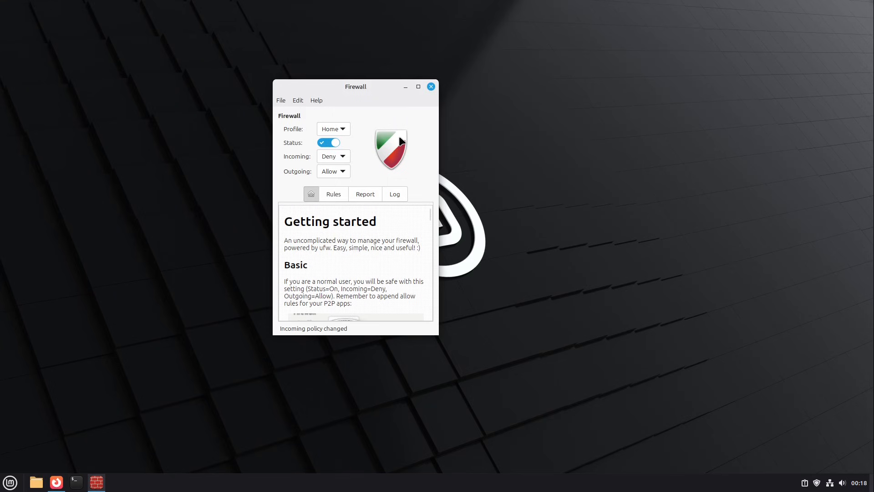
Add a simple firewall rule named HTTP that allows incoming TCP traffic on port 80
click(337, 194)
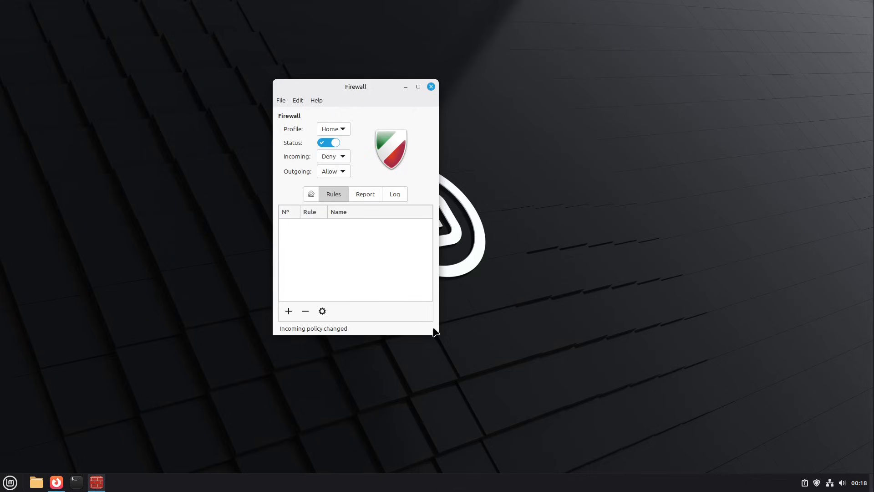
drag(436, 332, 619, 396)
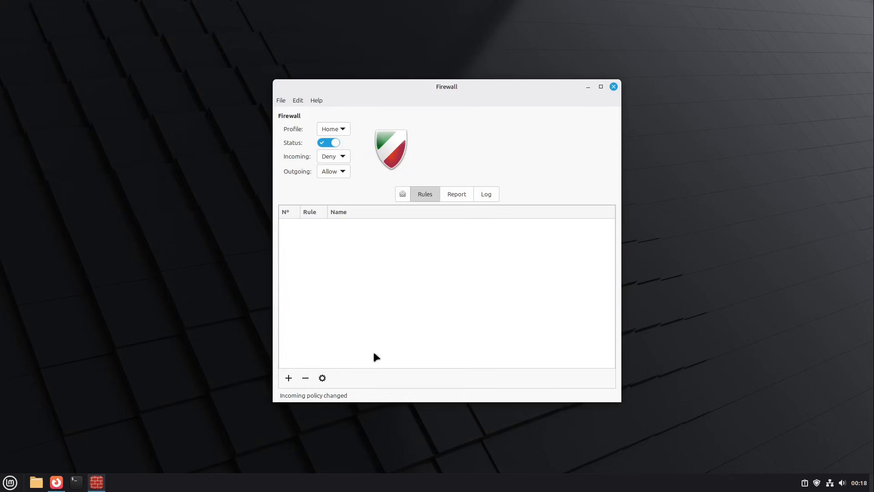
click(289, 379)
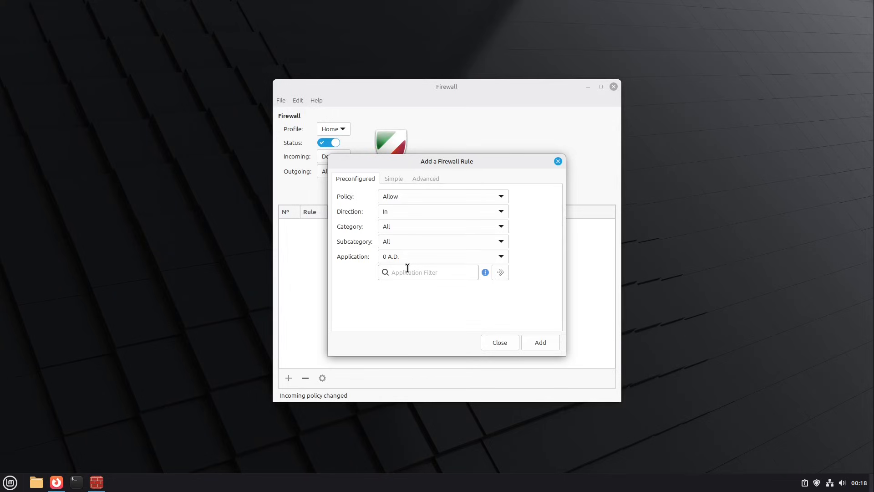
click(392, 178)
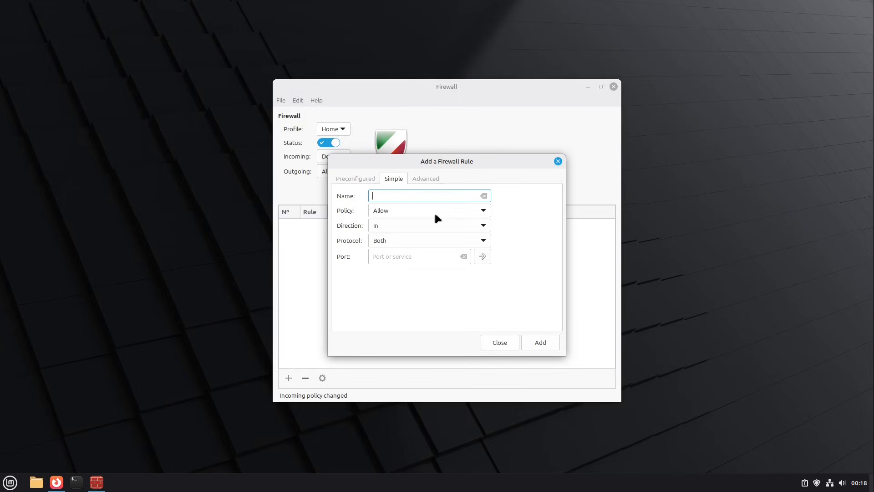
text(HTTP)
click(385, 240)
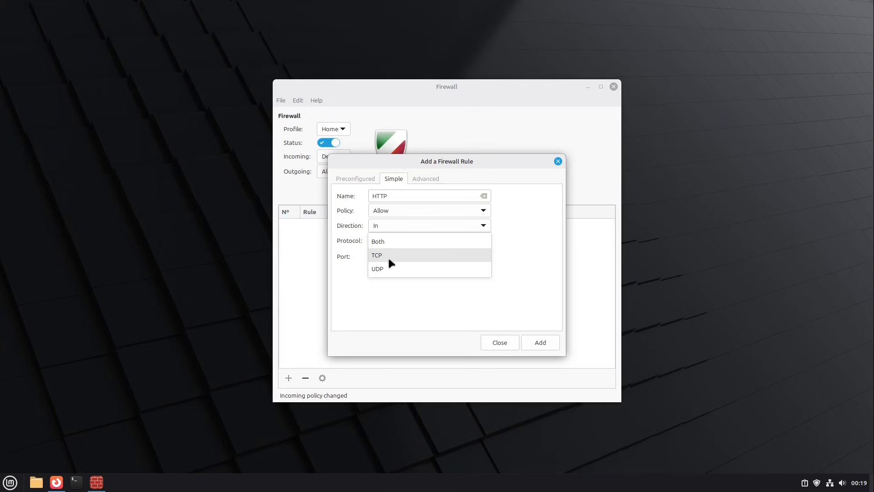
click(389, 256)
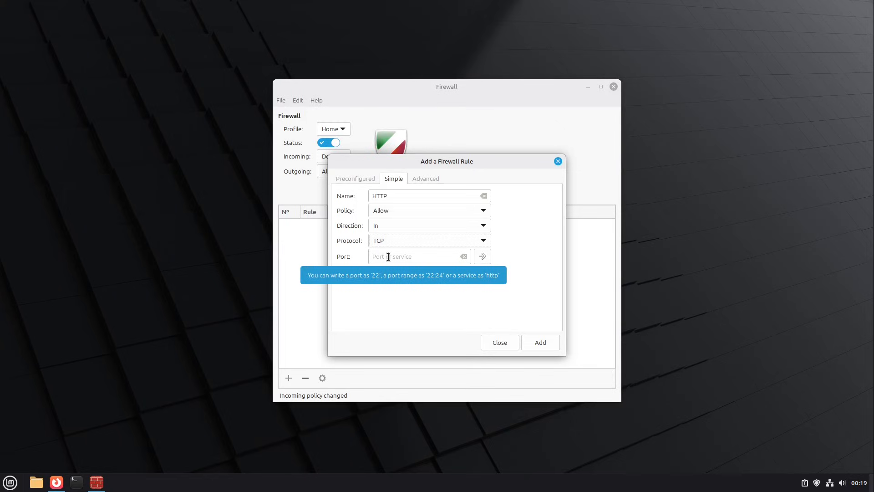
click(388, 256)
text(80)
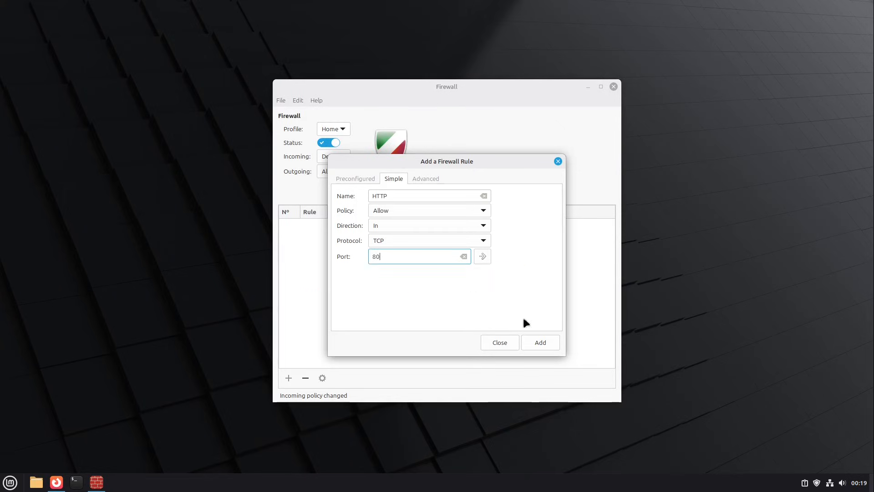
click(548, 342)
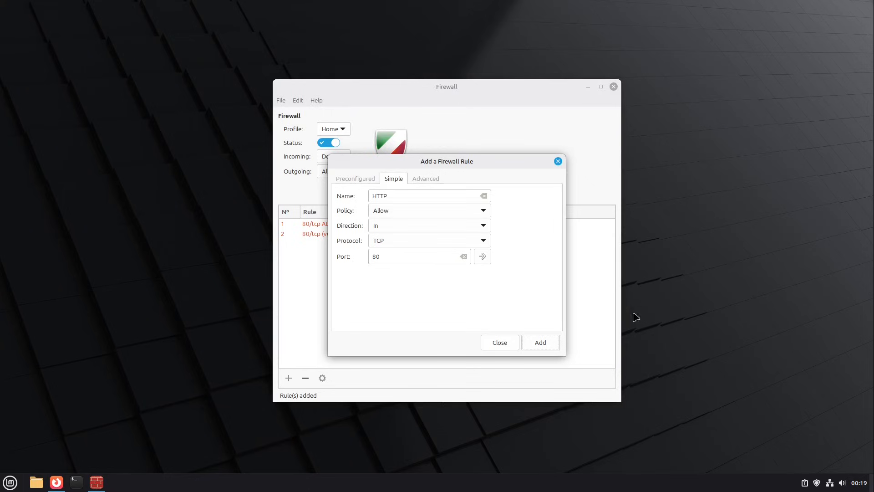
Shrink the Firewall window and place it beside the Add a Firewall Rule dialog so the rules list is uncovered
drag(619, 398, 513, 375)
drag(403, 86, 455, 97)
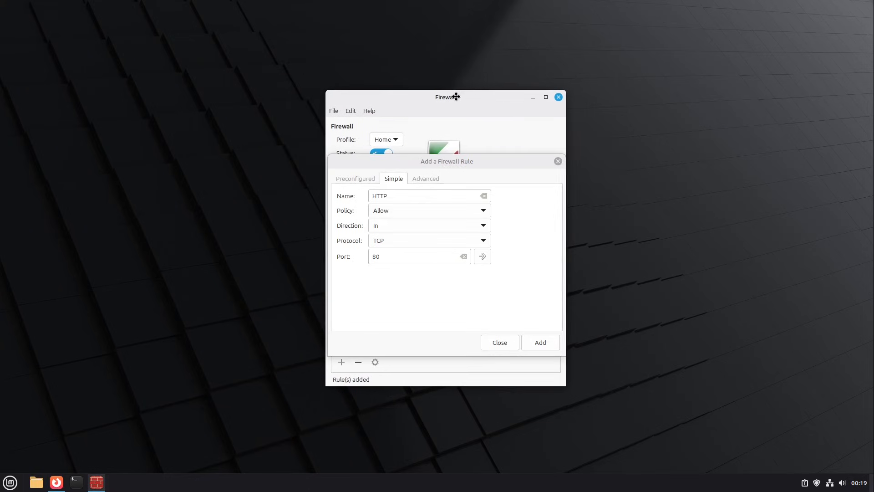
click(409, 162)
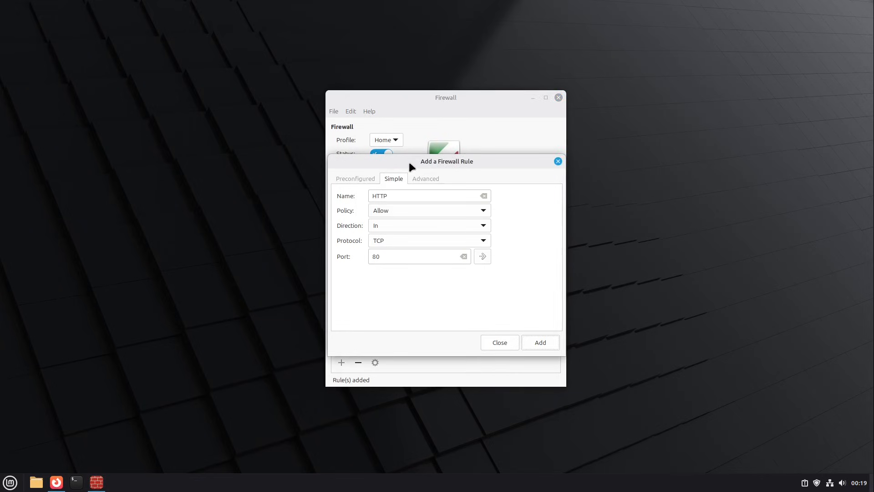
click(539, 340)
drag(462, 96, 213, 86)
drag(492, 161, 641, 166)
drag(178, 91, 242, 116)
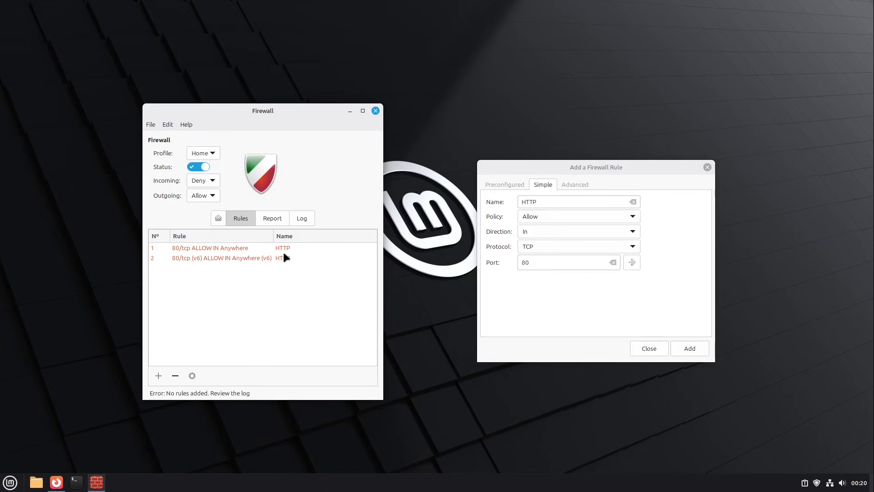
Add a second rule named HTTPS allowing incoming TCP traffic on port 443, and close the rule dialog
click(568, 202)
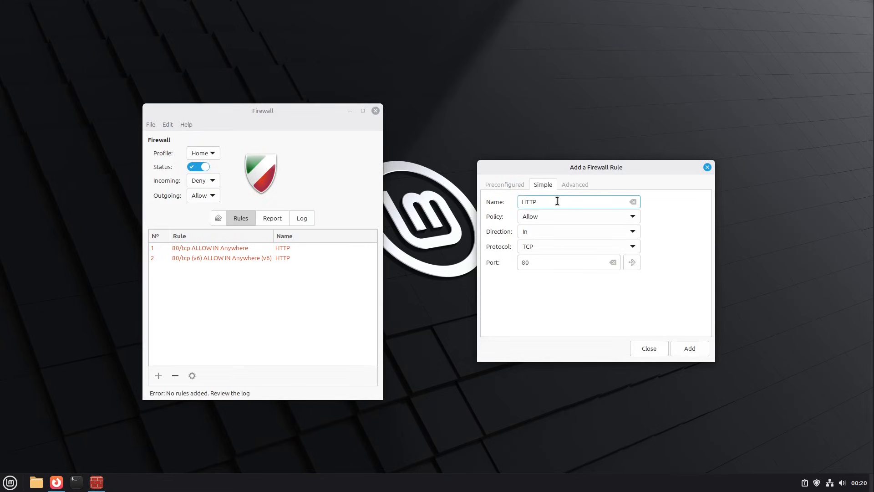
text(S)
double_click(546, 261)
text(443)
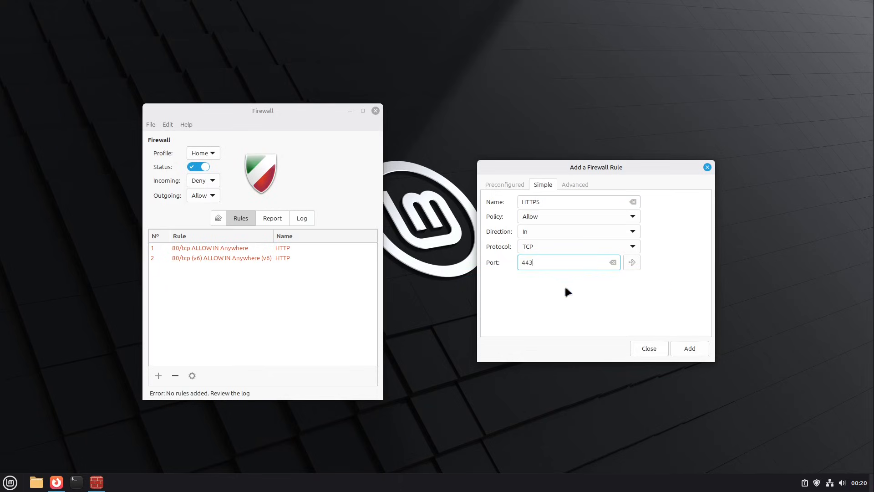
click(698, 348)
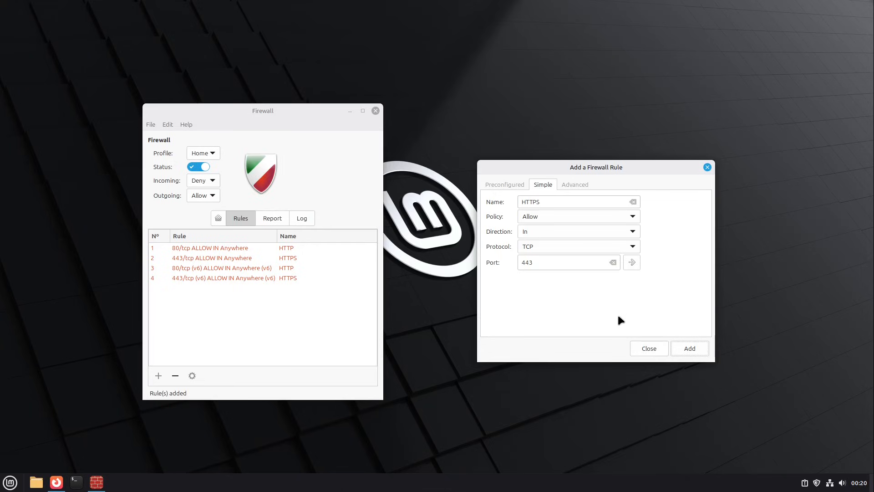
click(649, 348)
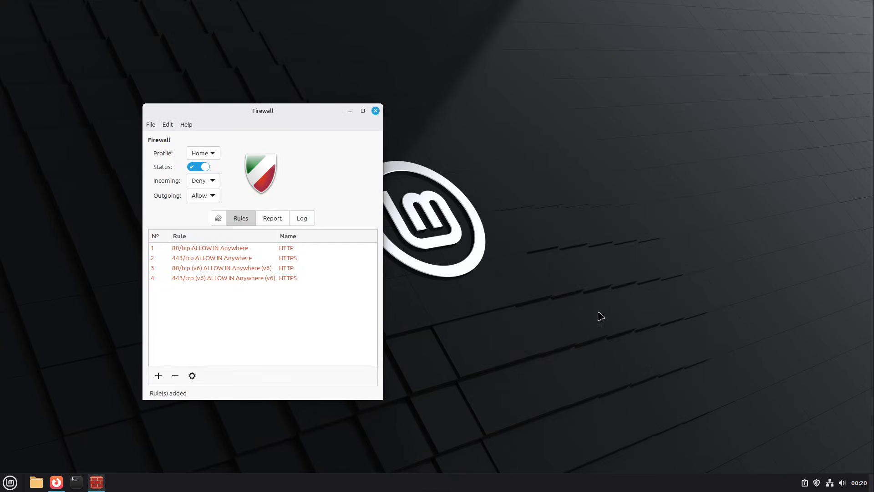
Delete all the HTTP and HTTPS rules, including the v6 ones, and close the Firewall window
click(207, 248)
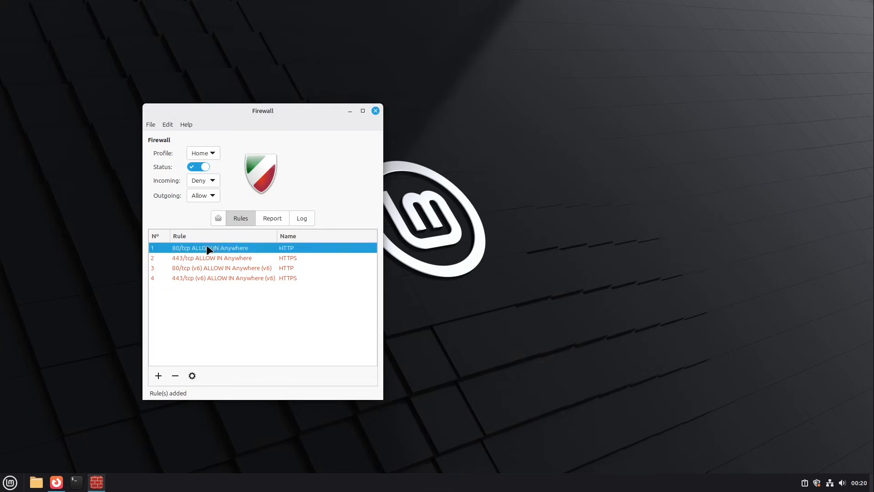
shift+click(196, 277)
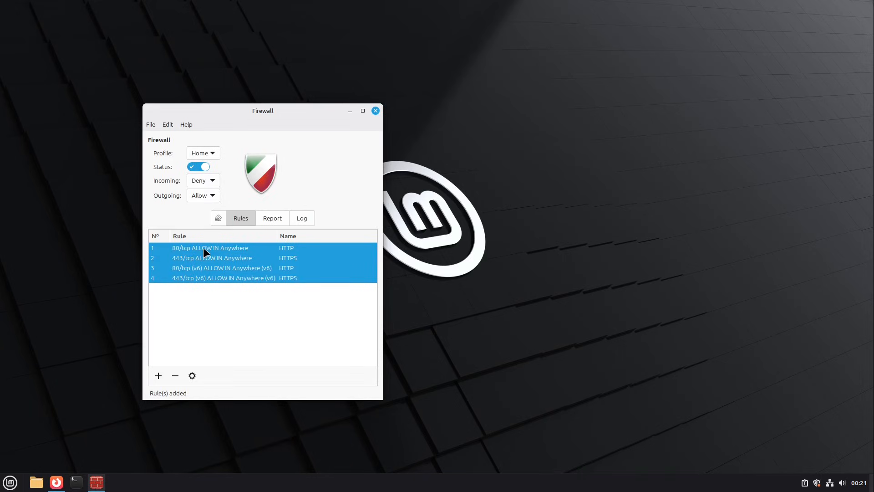
click(172, 378)
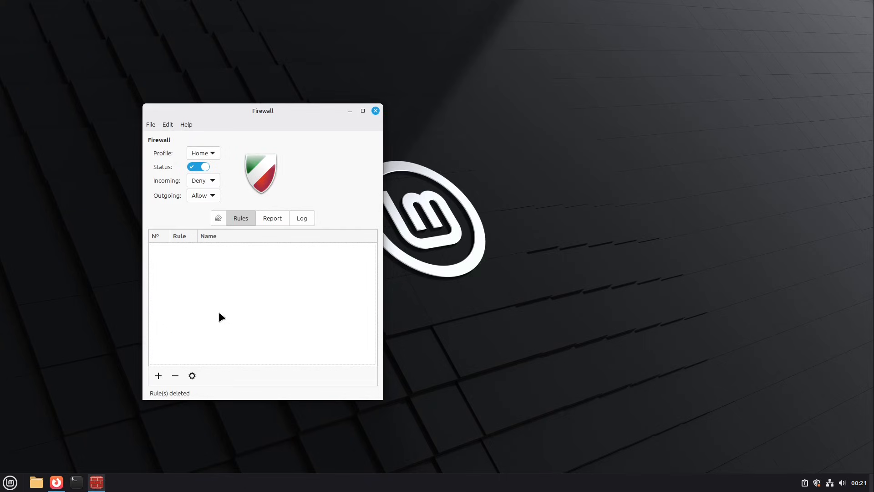
click(375, 110)
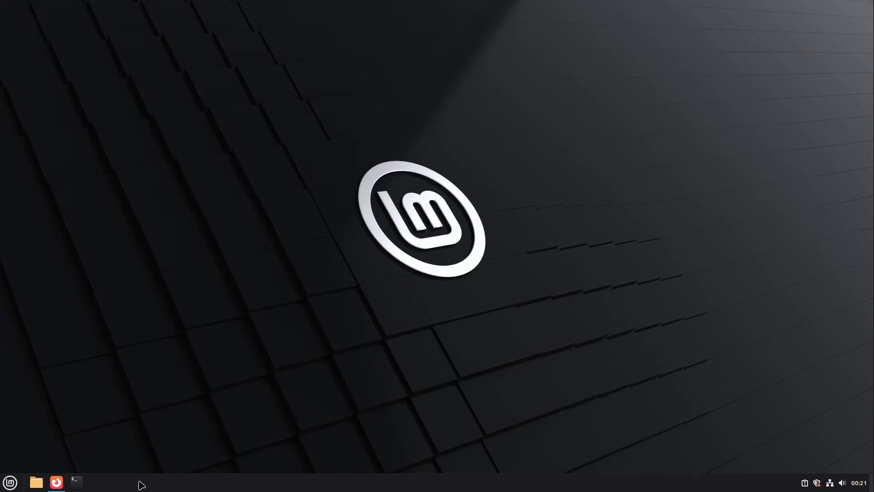
Launch Warpinator and open the Connection settings in its preferences
click(10, 483)
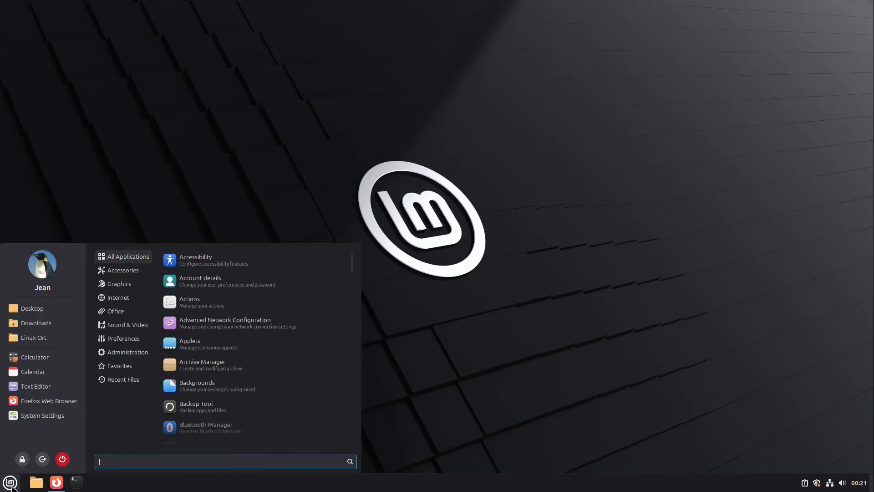
text(warp)
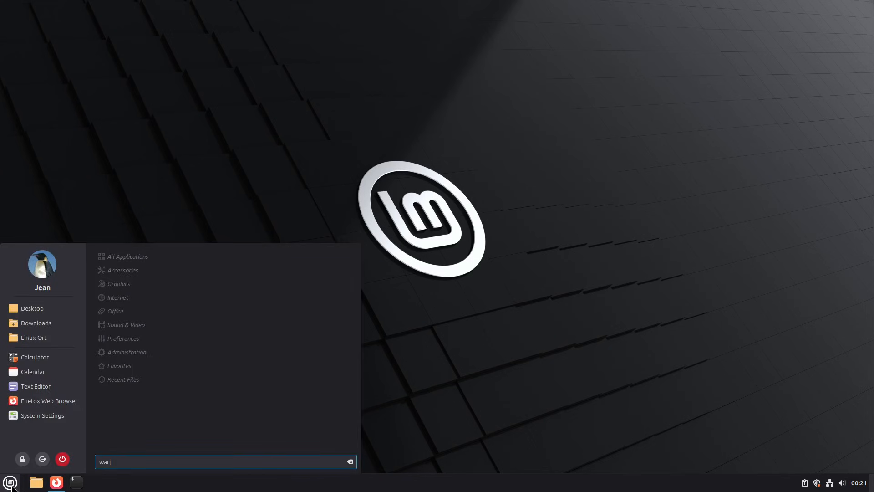
key(Return)
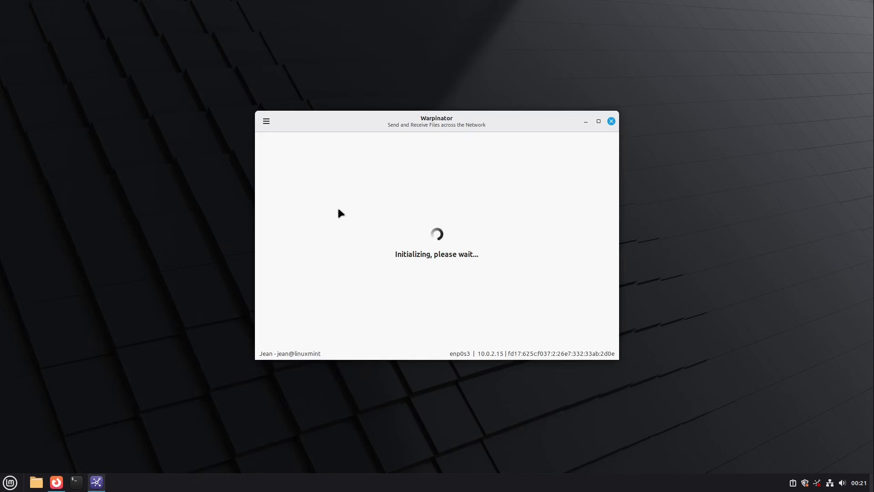
click(266, 122)
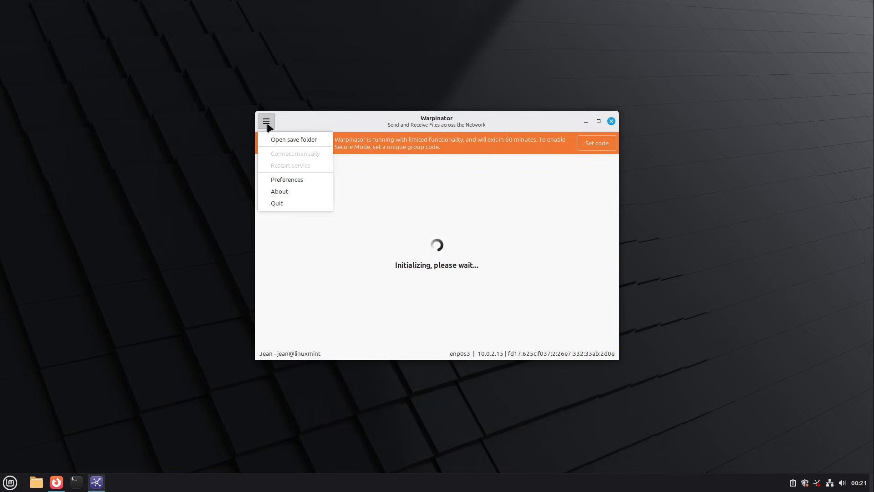
click(281, 180)
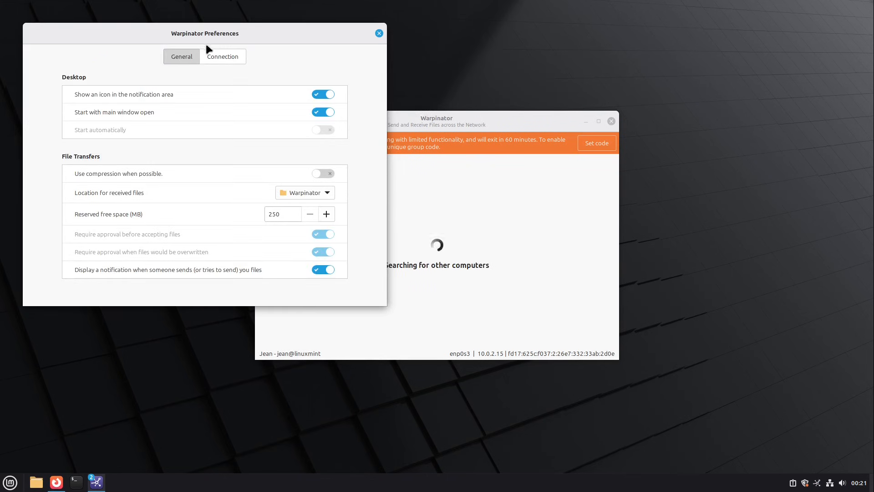
click(207, 56)
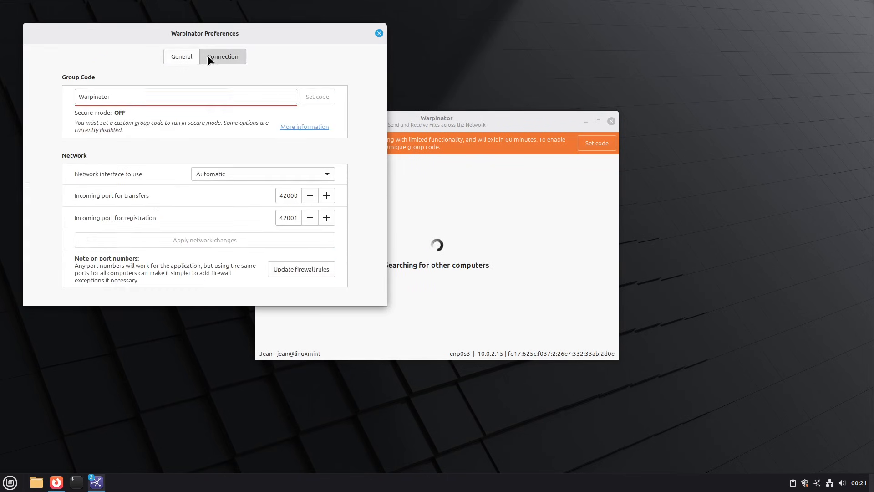
Update the firewall rules from Warpinator's connection settings, authenticating with the account password
click(289, 269)
text(******)
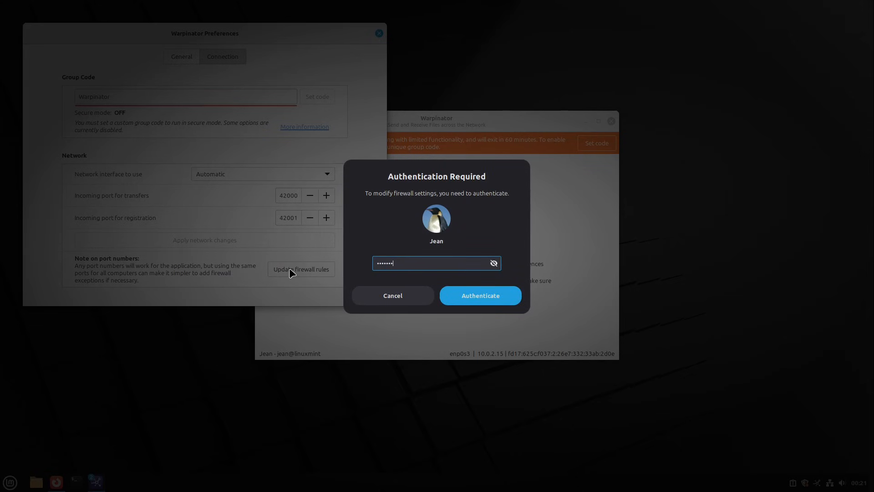
click(482, 292)
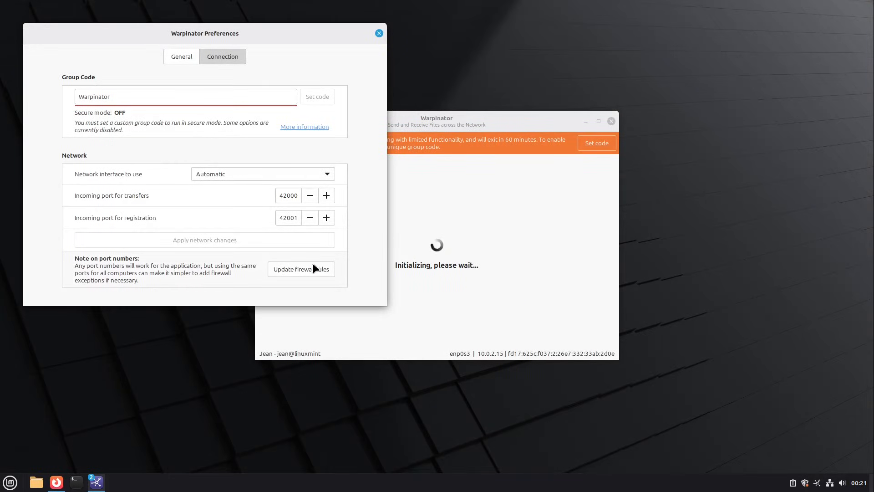
Launch Firewall Configuration, authenticate with the account password, and display the list of firewall rules
click(9, 485)
text(fir)
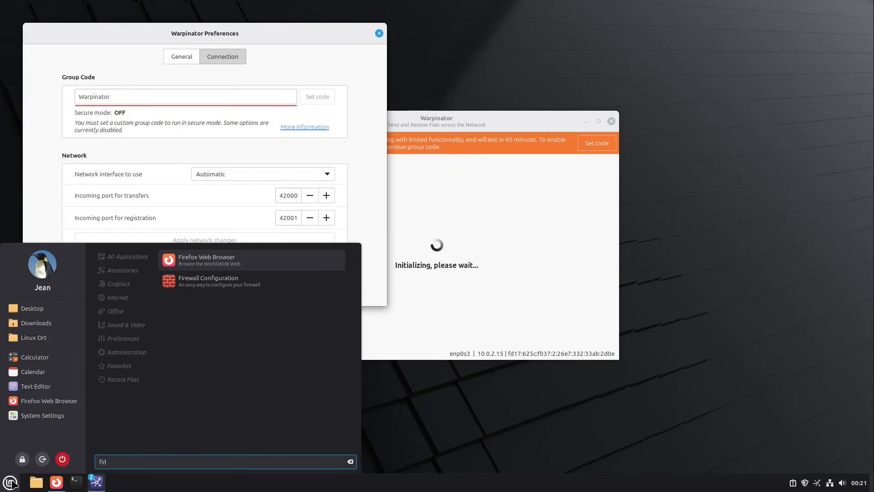
key(Down)
key(Return)
text(••••••)
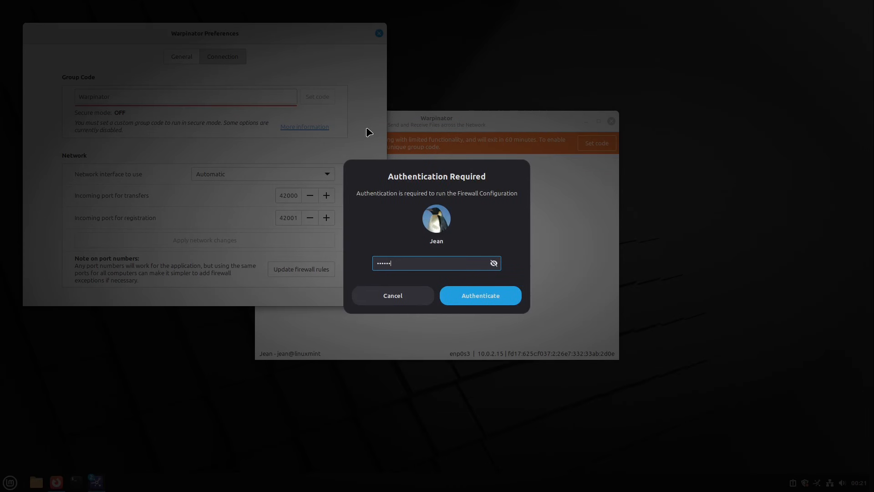
key(Return)
click(725, 227)
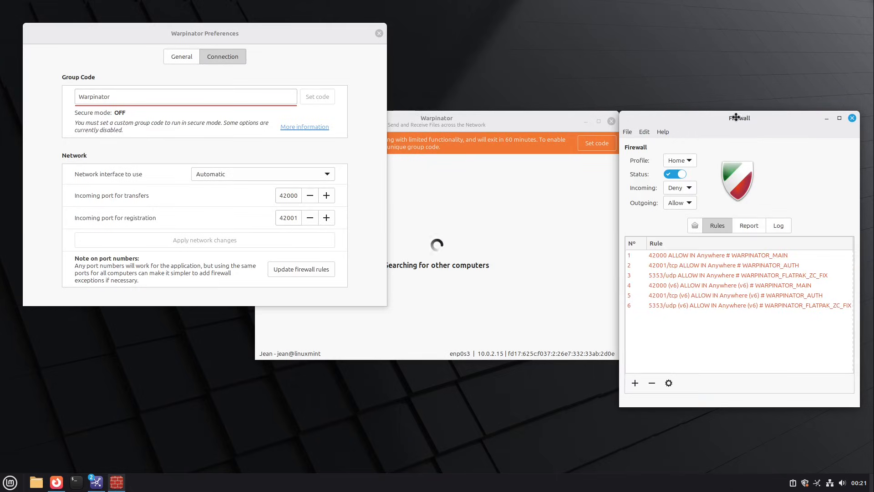
Reposition and widen the Firewall window to examine the Warpinator rules, and close it along with both Warpinator windows
drag(736, 118, 486, 83)
drag(608, 122, 763, 122)
click(525, 219)
key(alt+F4)
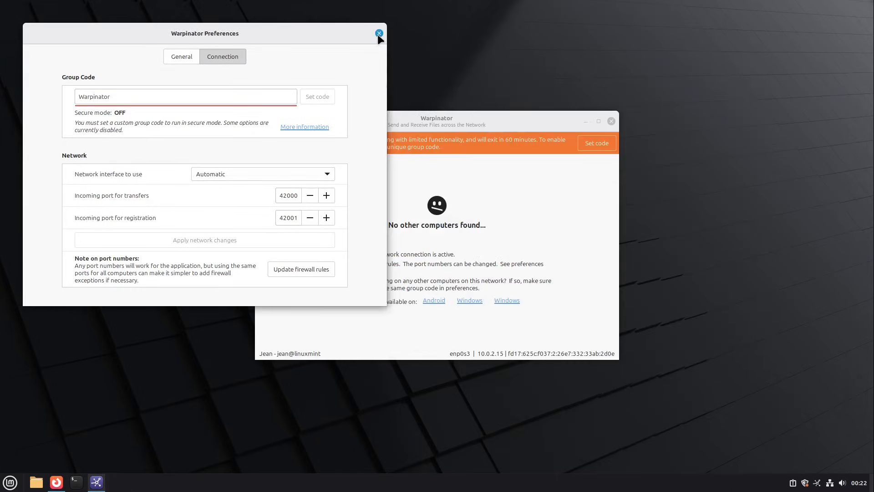
click(379, 34)
click(611, 121)
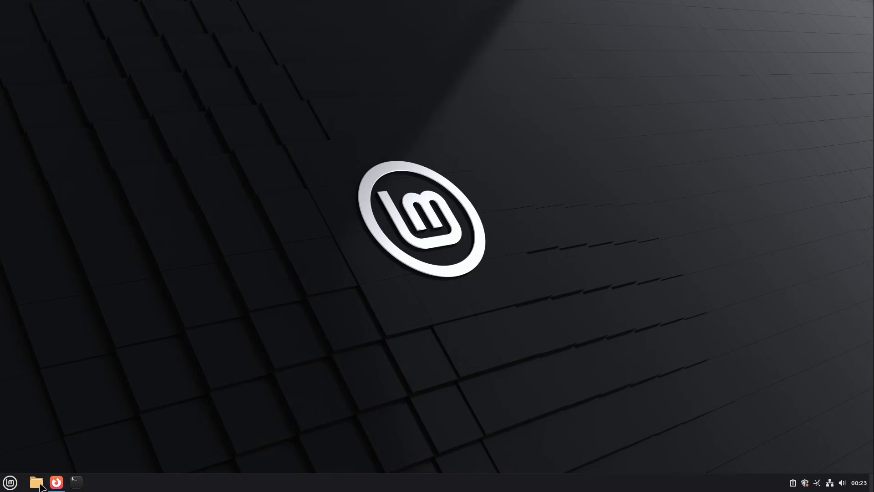
Launch Software Manager and search it for opensnitch
click(10, 481)
text(soft)
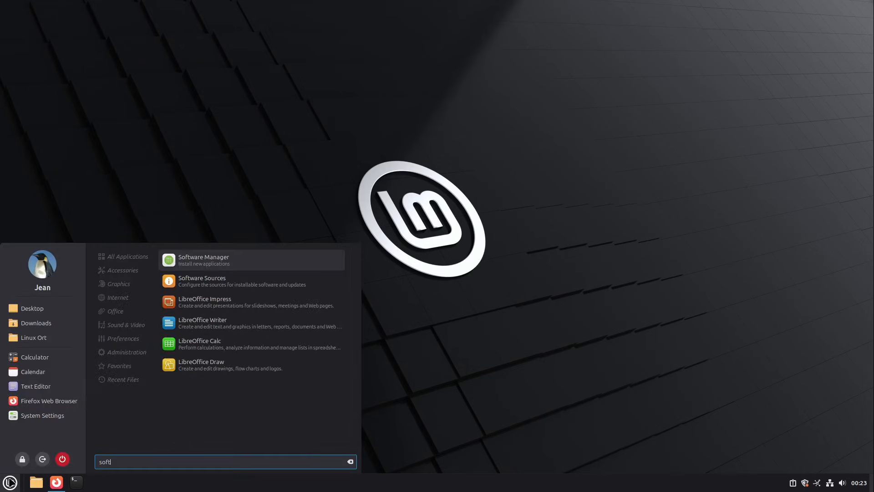
click(236, 269)
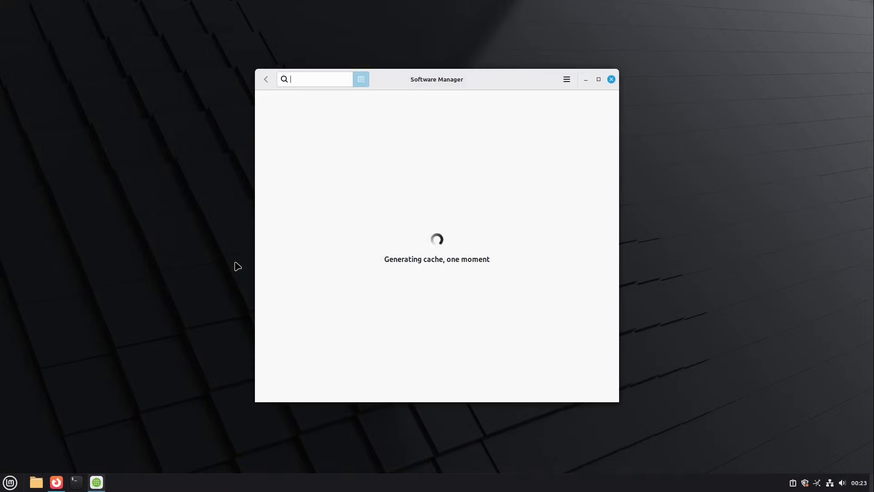
click(318, 79)
text(opensnitch)
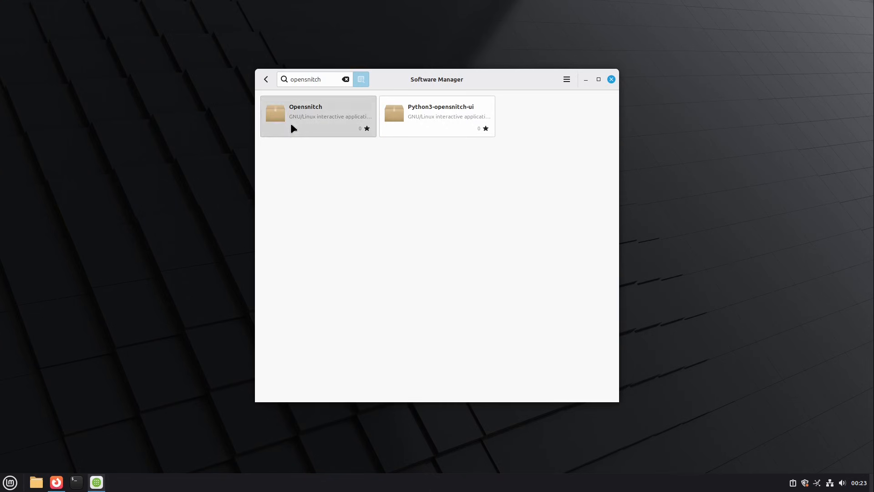
Install Opensnitch with its additional packages, authenticating with the account password, and close Software Manager
click(291, 123)
click(557, 99)
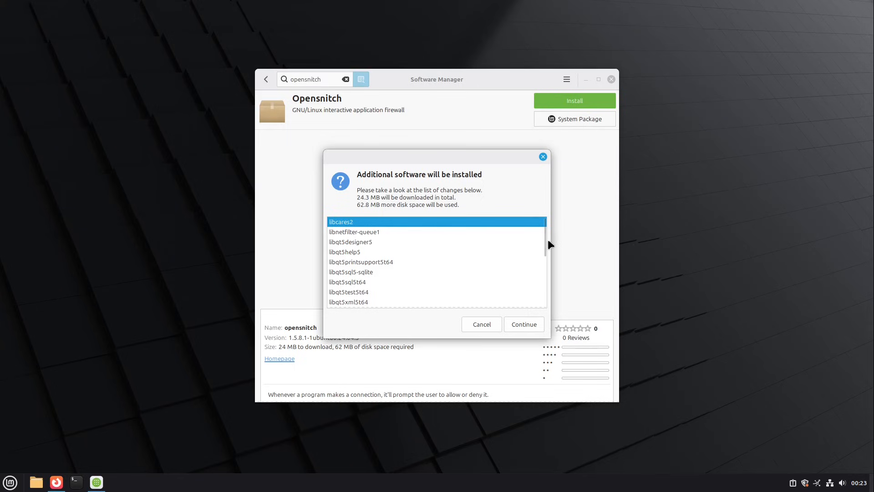
mouse_move(542, 234)
mouse_down()
mouse_move(536, 302)
mouse_move(538, 219)
mouse_up()
click(522, 324)
text(*********)
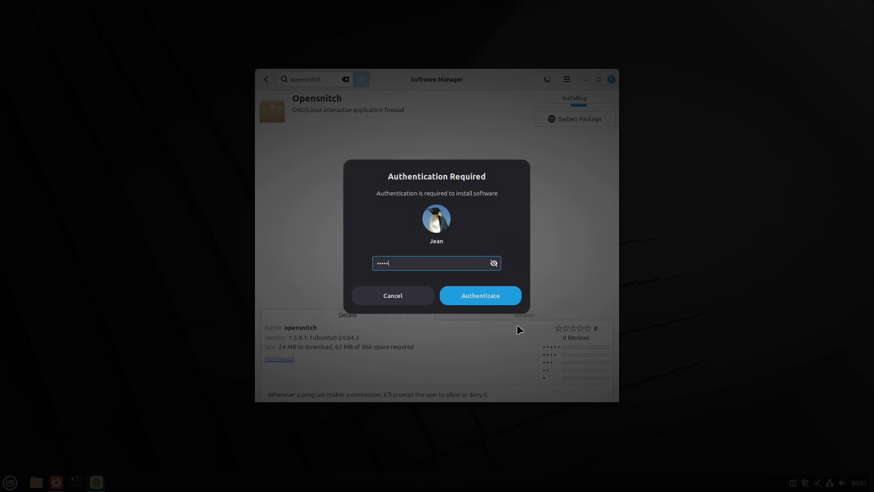
key(Return)
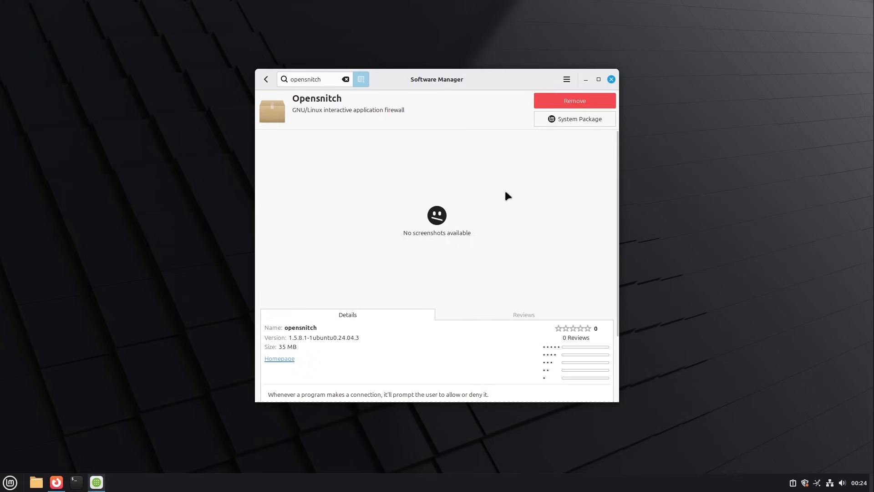
click(611, 79)
Launch OpenSnitch, view its Network Statistics window, and close that window
click(17, 484)
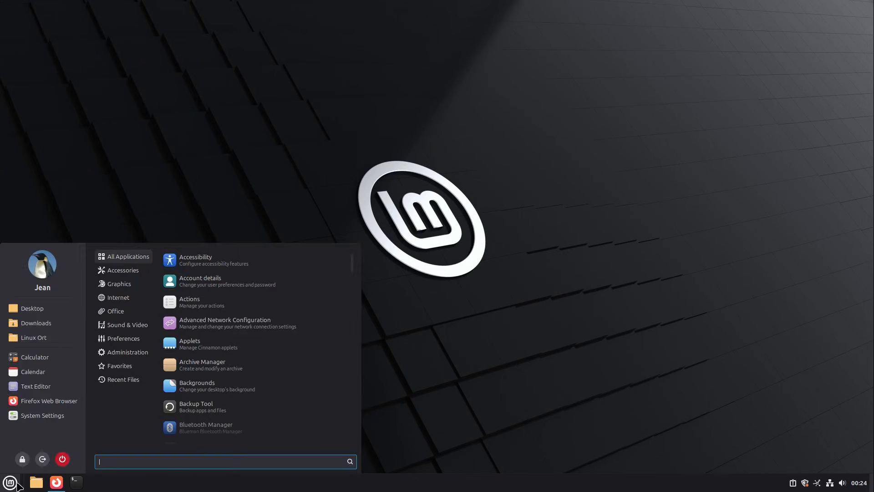
text(open)
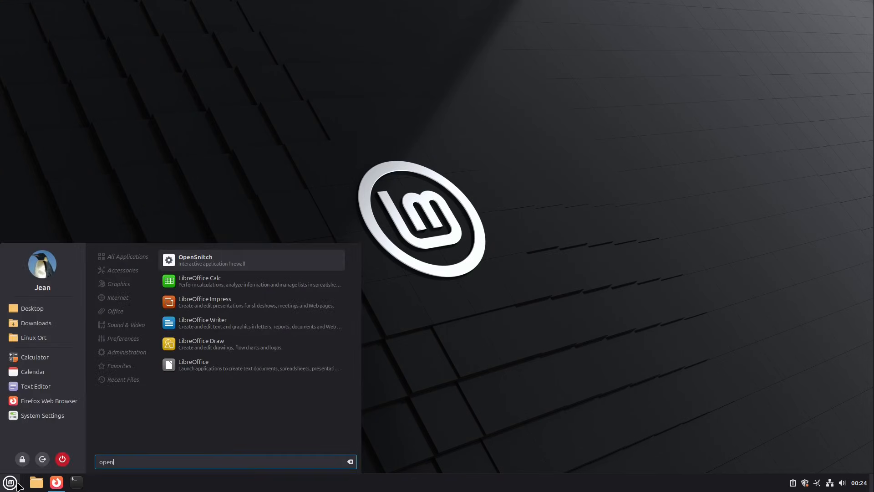
click(196, 268)
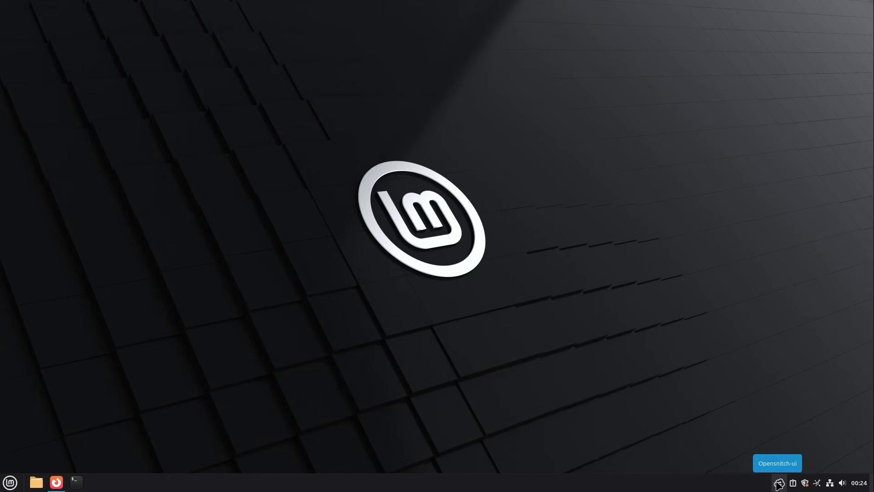
click(779, 483)
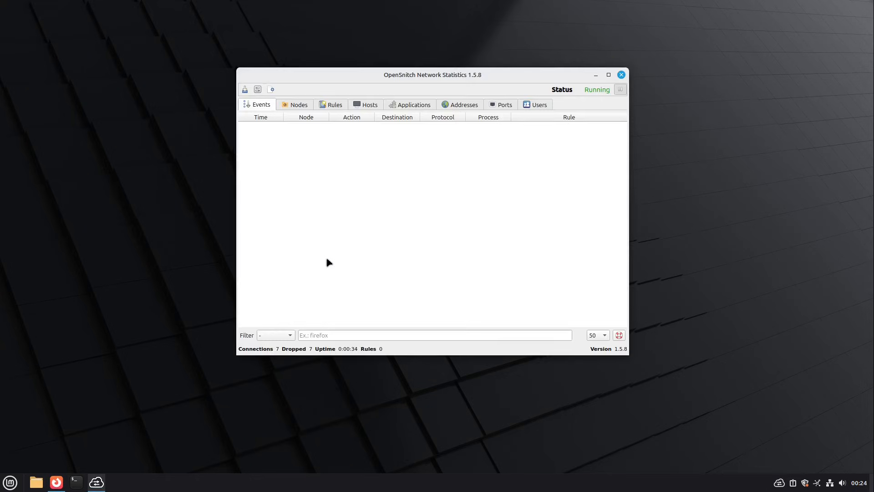
click(620, 74)
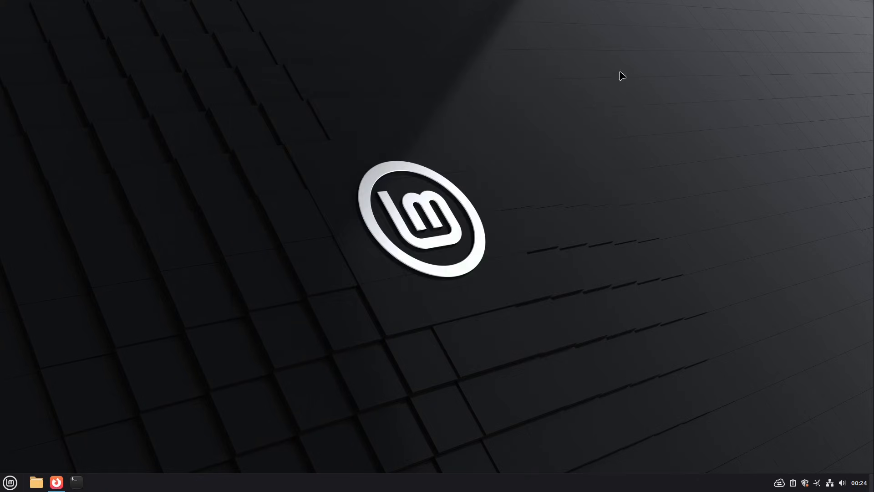
Go through the duration options of the firefox-bin connection request, set it to once, and deny the connection
mouse_move(60, 485)
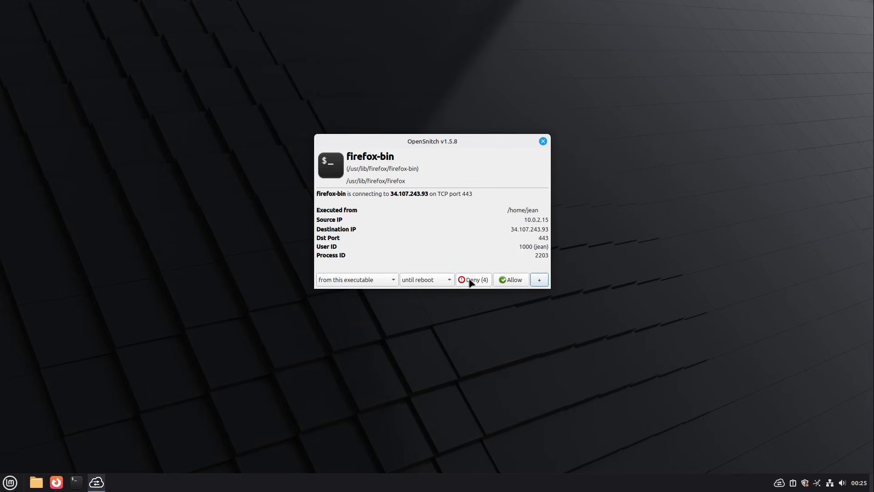
click(426, 281)
click(426, 289)
click(425, 282)
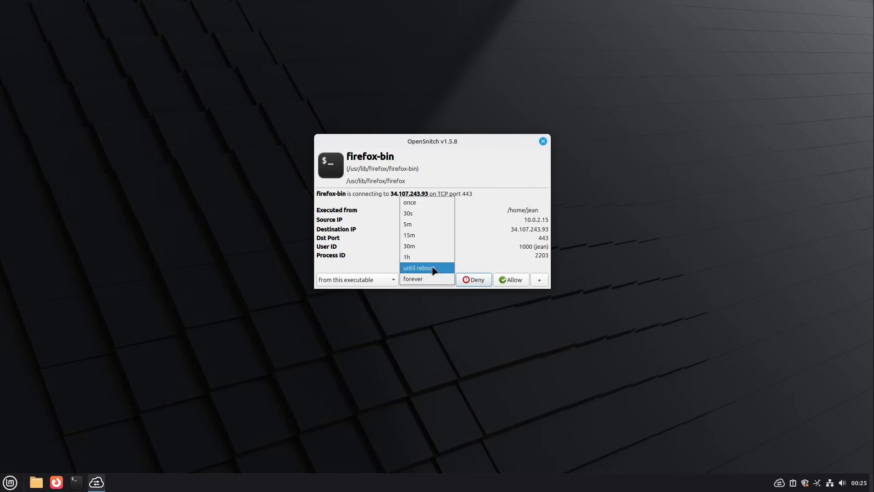
click(433, 269)
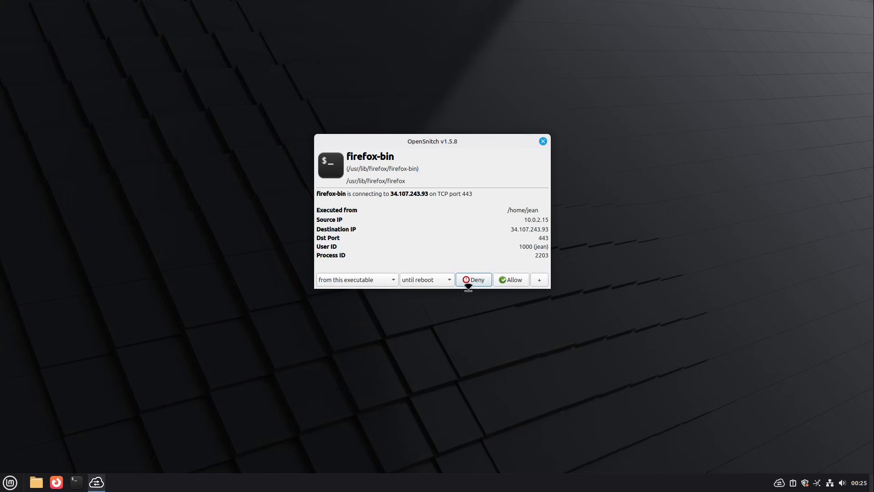
click(445, 281)
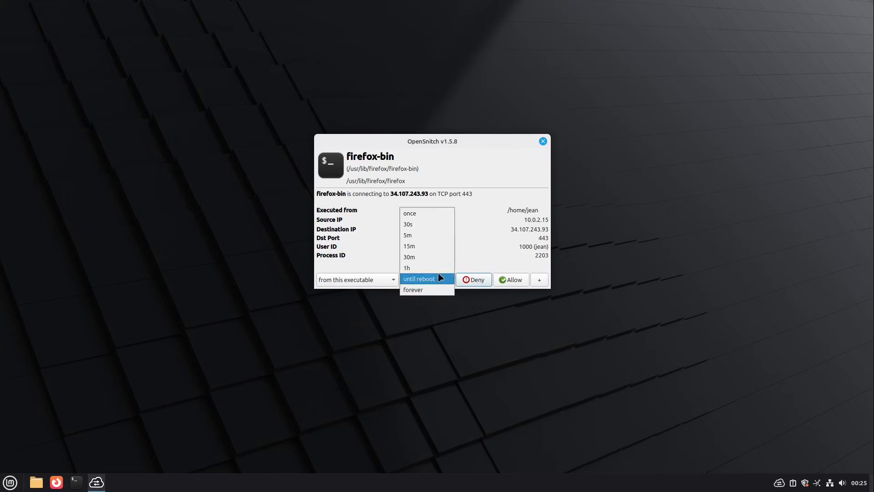
click(431, 218)
click(476, 280)
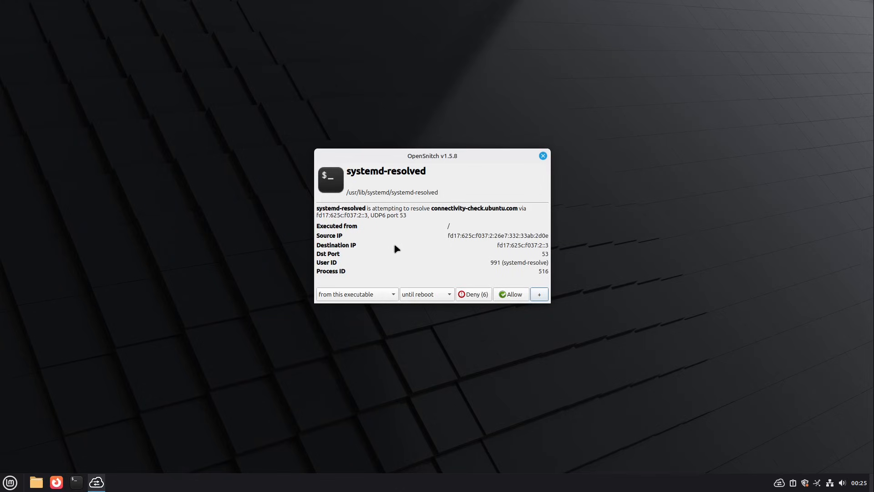
Allow the NetworkManager connection from this executable forever
click(388, 294)
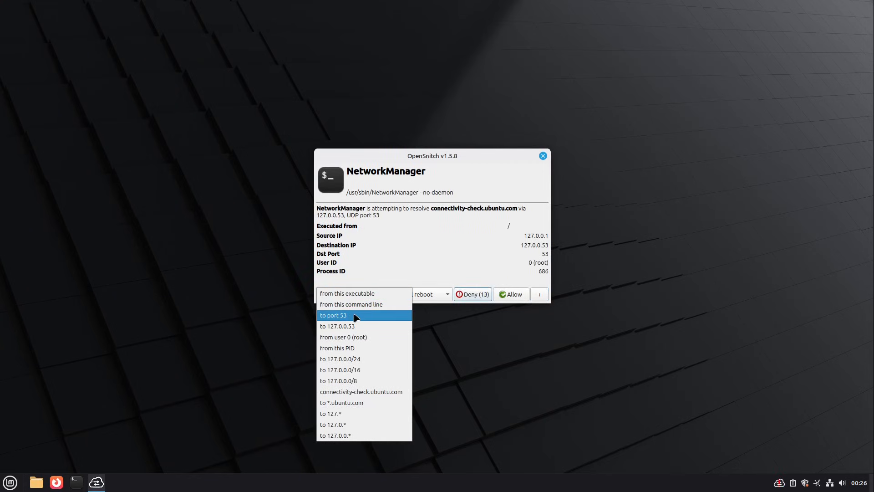
click(371, 297)
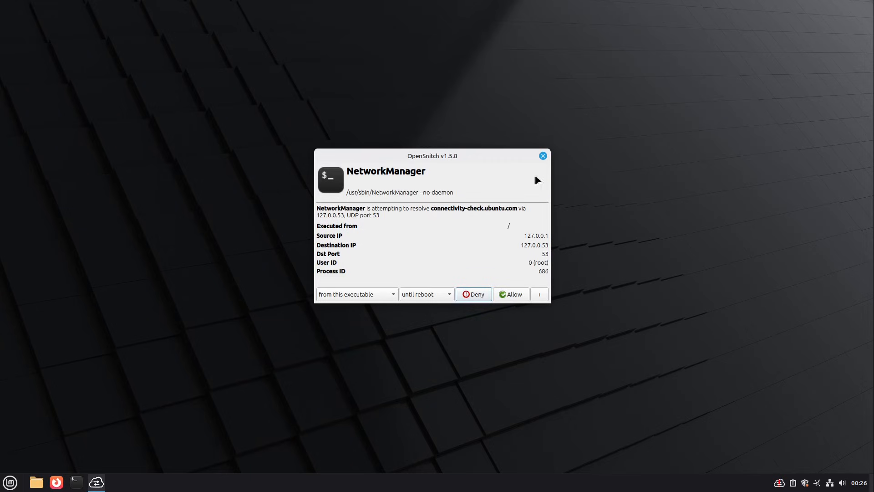
click(423, 296)
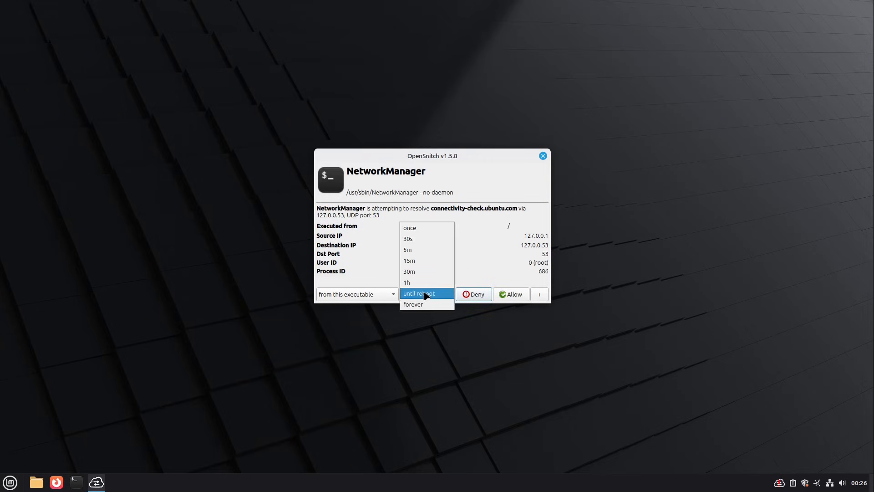
click(418, 304)
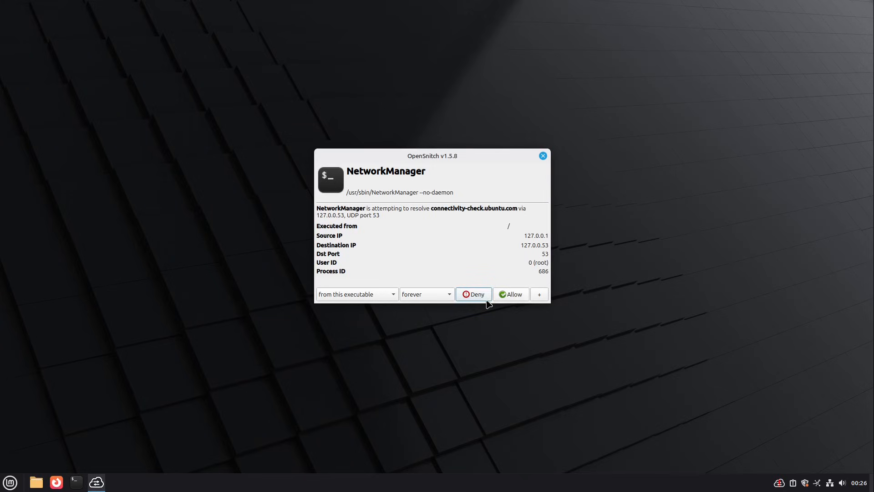
click(509, 295)
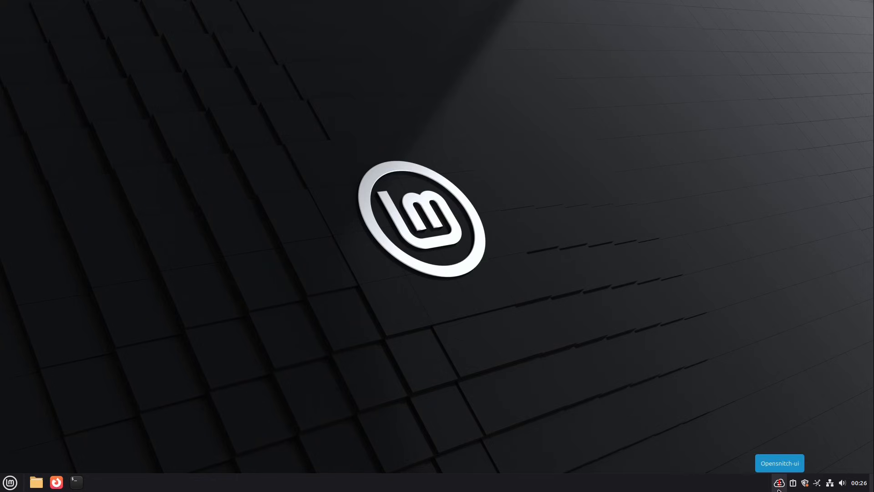
Launch Firefox and deny firefox-bin's connection request for content-signature-2.cdn.mozilla.net forever
click(56, 482)
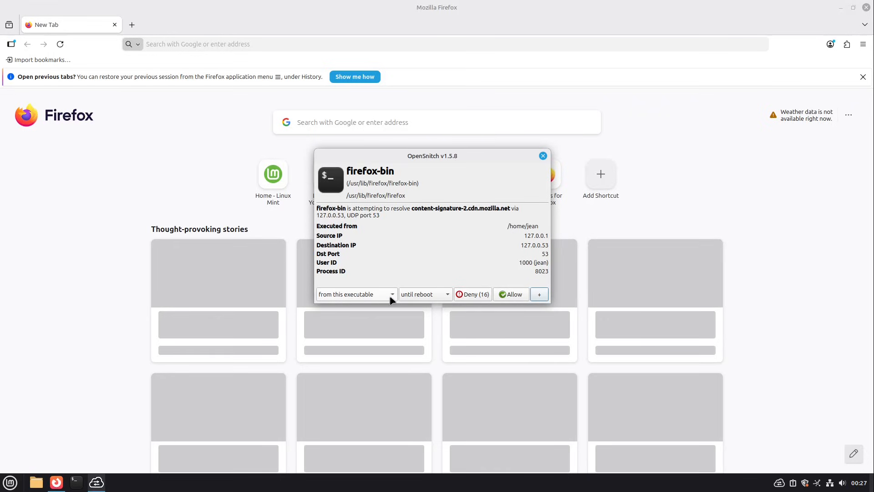
click(390, 300)
click(386, 303)
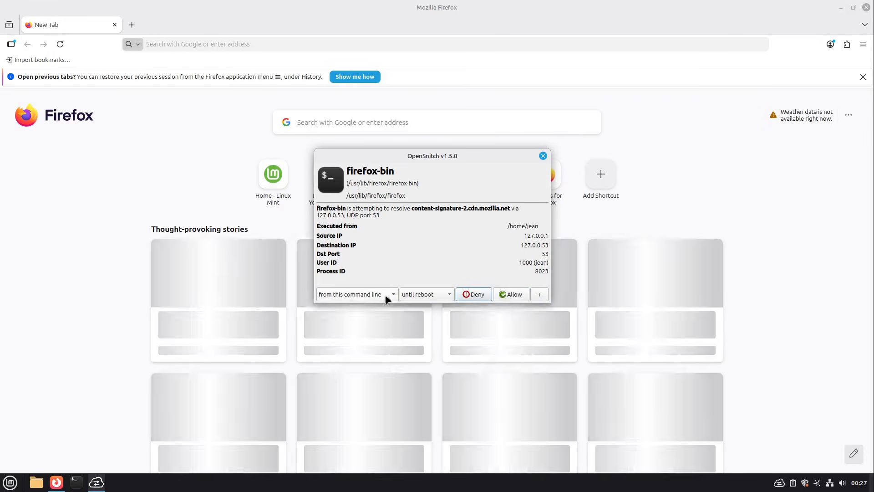
click(386, 300)
click(376, 284)
click(374, 293)
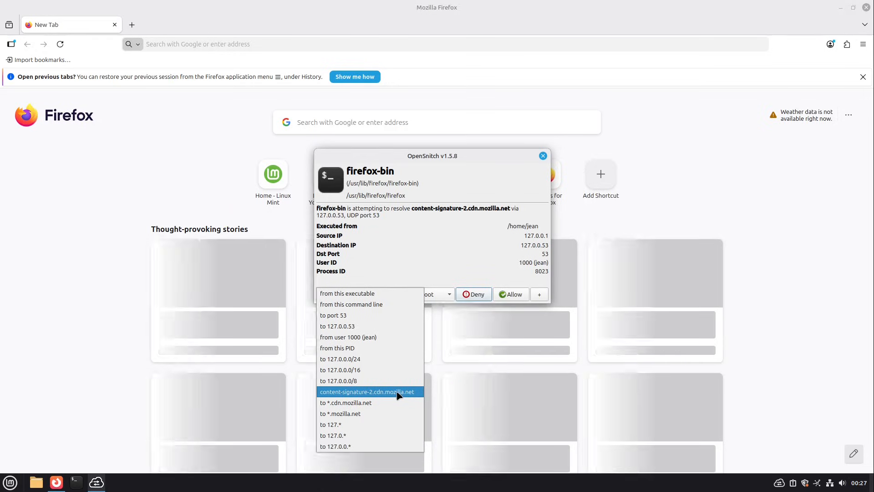
click(397, 393)
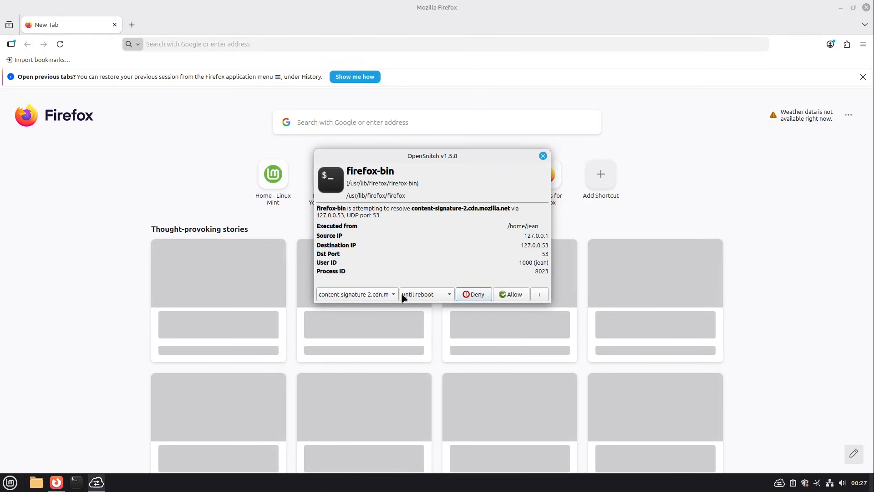
click(414, 294)
click(414, 305)
click(468, 292)
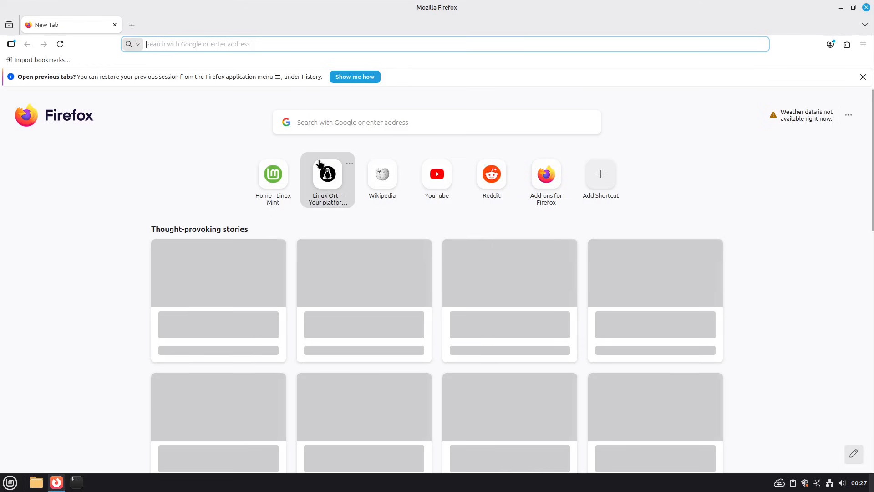
Open the Linux Ort shortcut in Firefox and allow the resulting firefox-bin request to port 53 forever
click(327, 175)
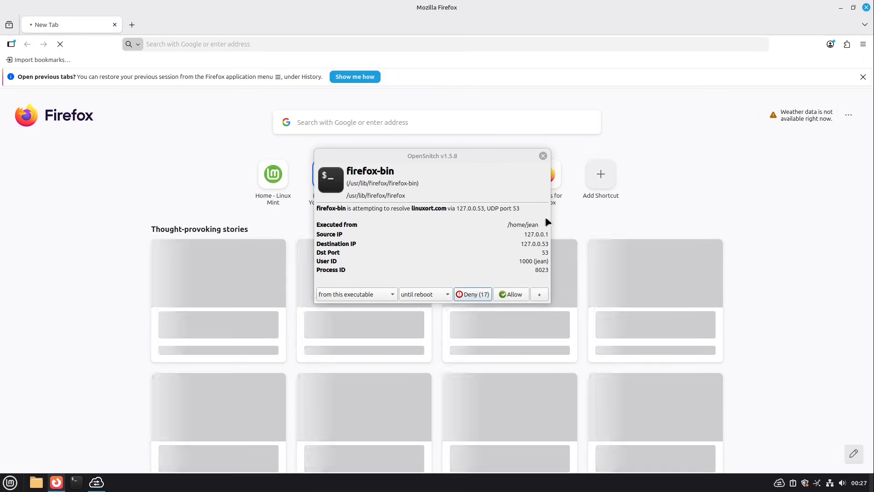
click(353, 294)
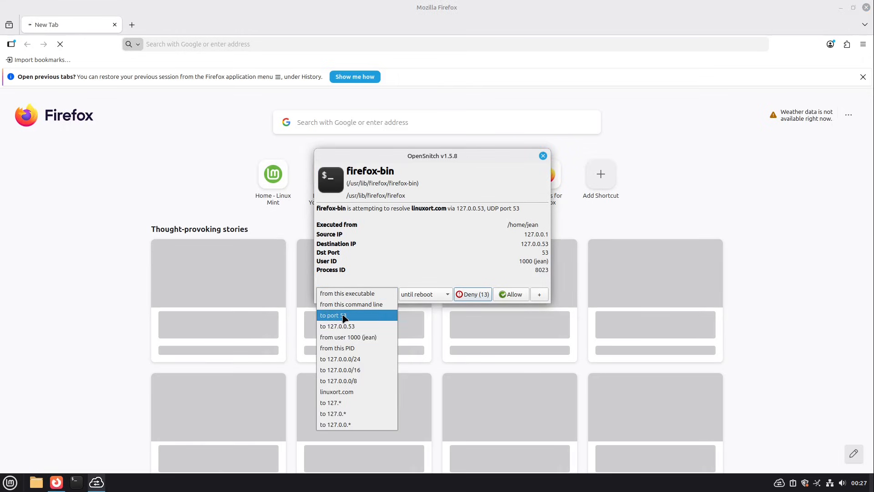
click(344, 316)
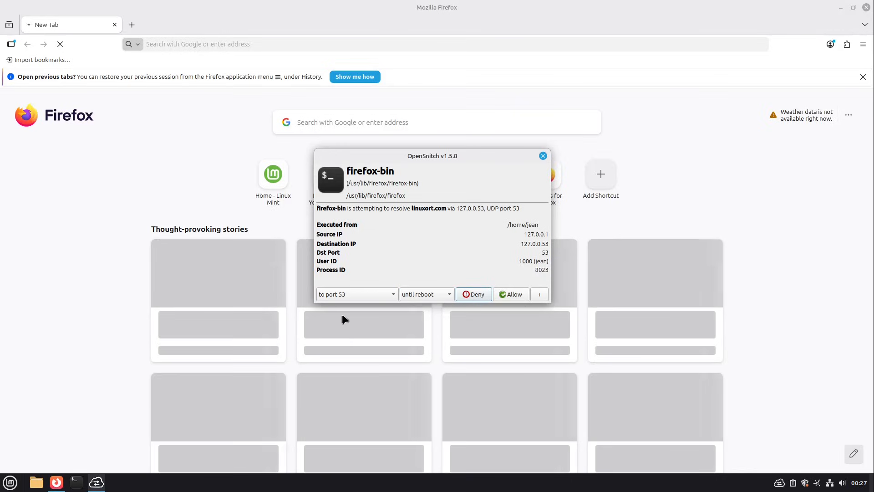
click(425, 293)
click(422, 303)
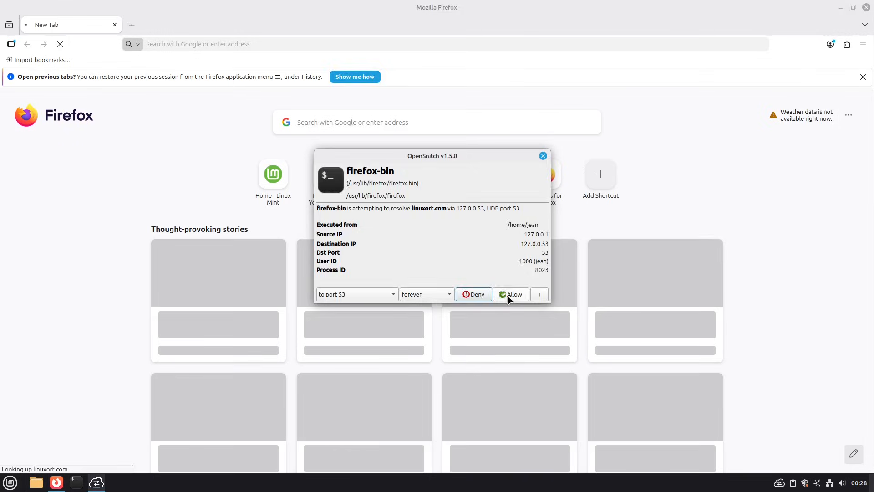
click(510, 295)
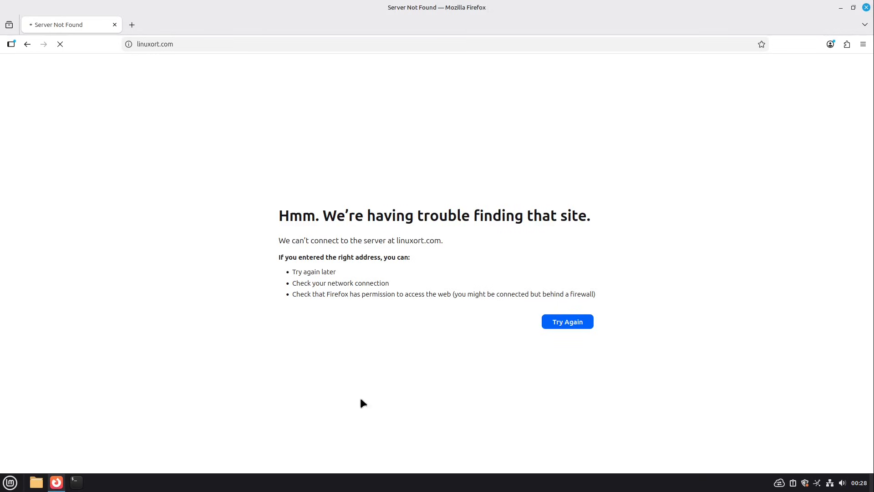
Open OpenSnitch's Network Statistics window, enlarge it, and examine the allowed and denied connection events
click(780, 483)
click(94, 485)
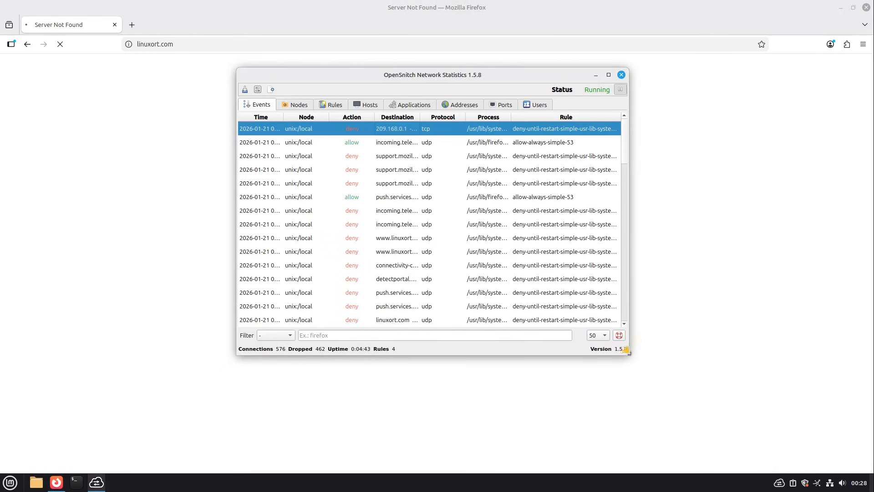
drag(629, 355, 860, 414)
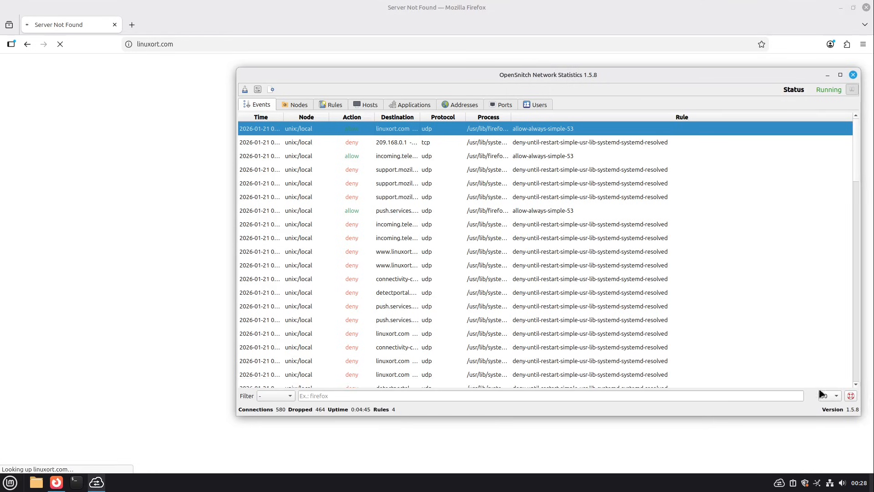
click(410, 159)
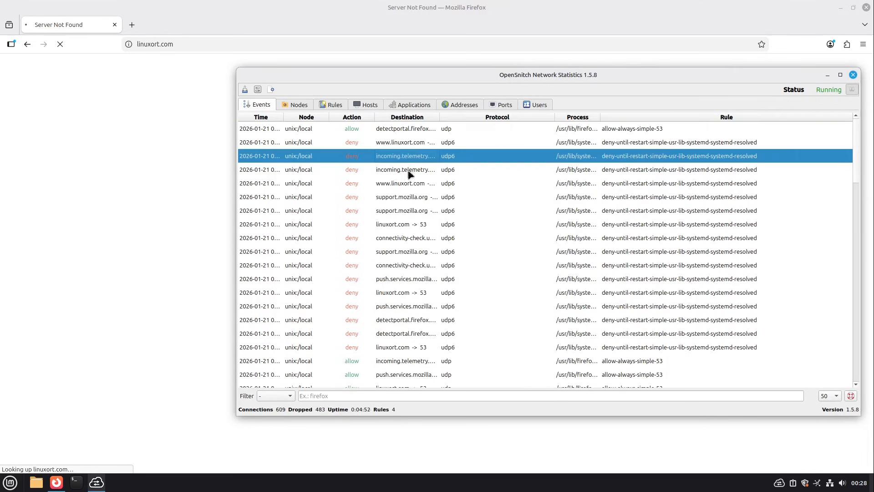
click(411, 144)
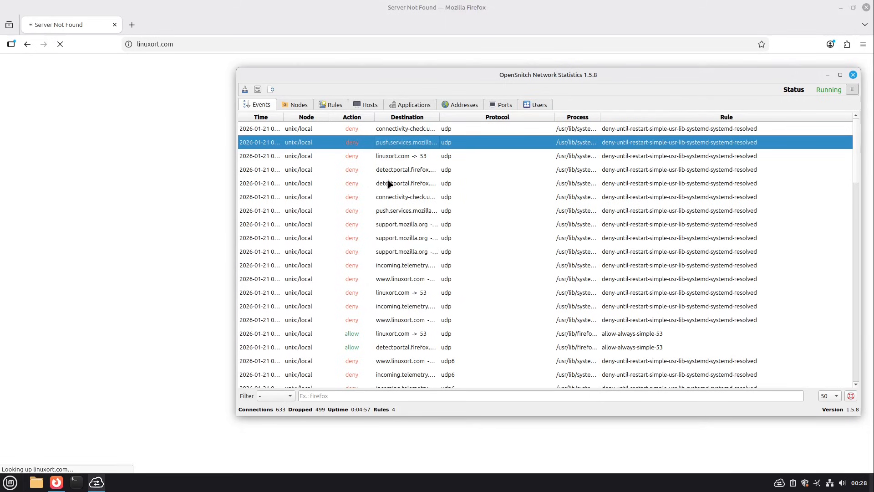
Filter the events by linuxort.com and resize the Protocol and Process columns to examine each event's process and rule
click(337, 395)
text(linuxort.com)
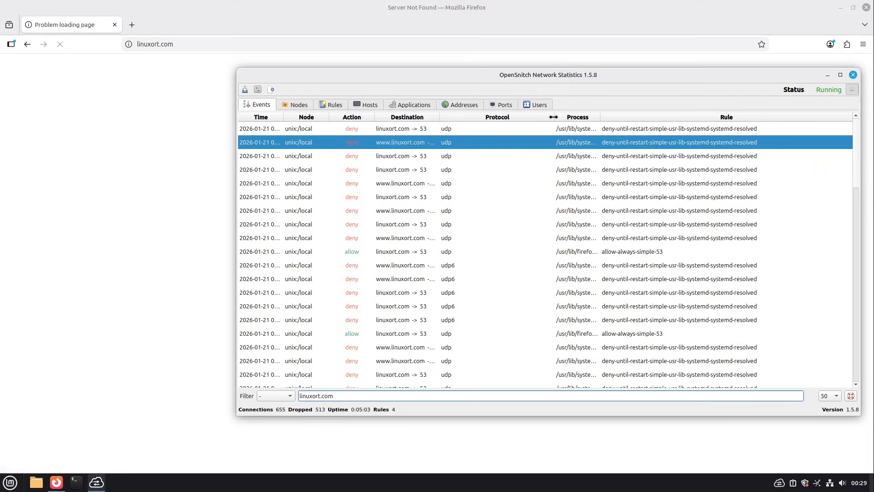
drag(555, 117, 491, 117)
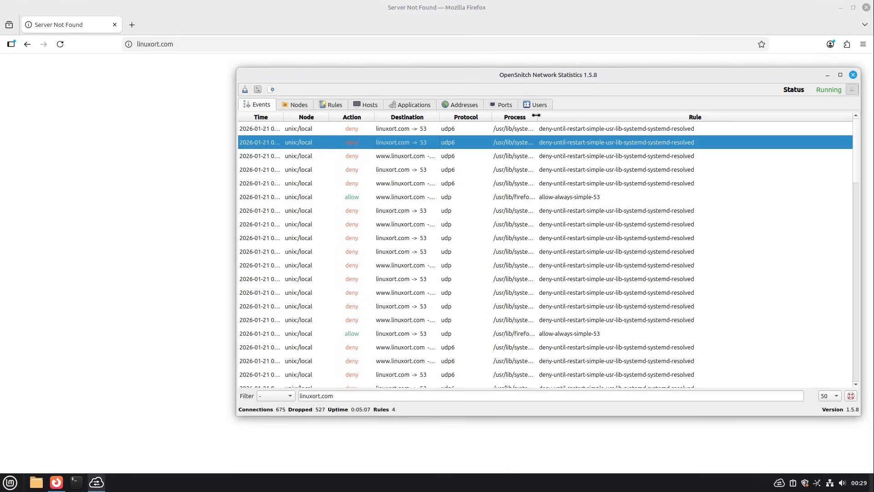
drag(536, 115, 583, 117)
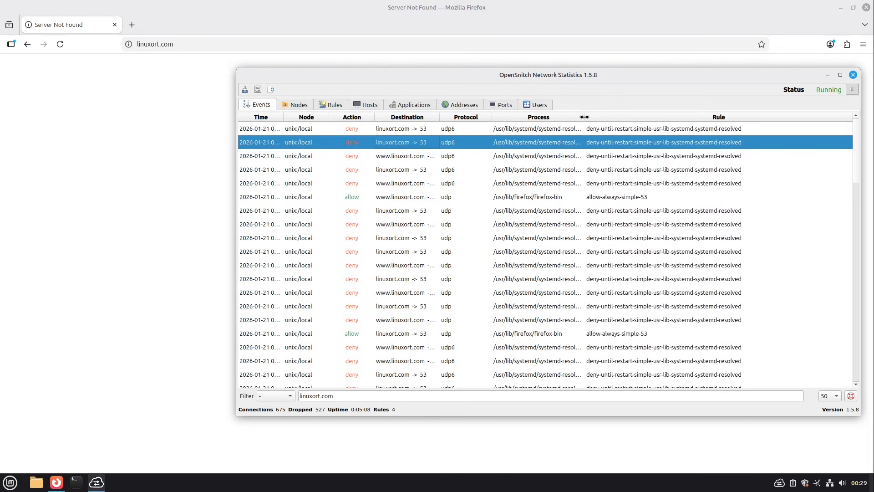
click(669, 157)
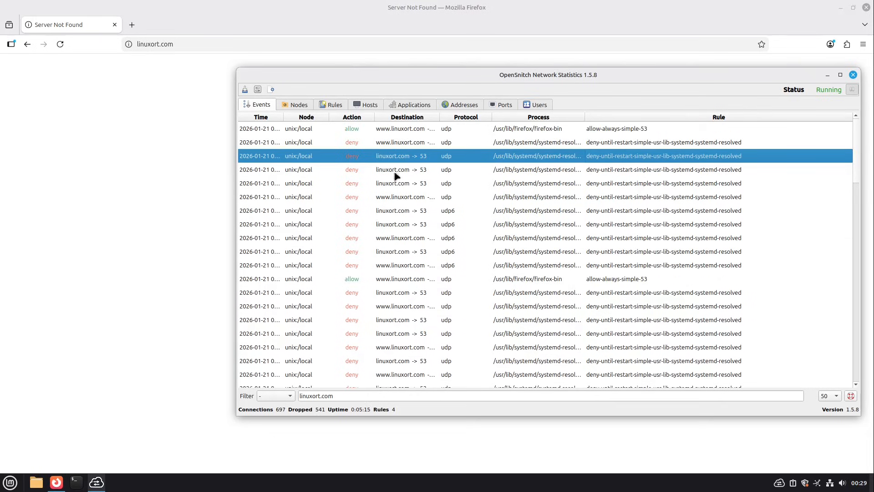
Show the OpenSnitch rules list, clear the linuxort.com filter, and examine the deny rules
click(332, 106)
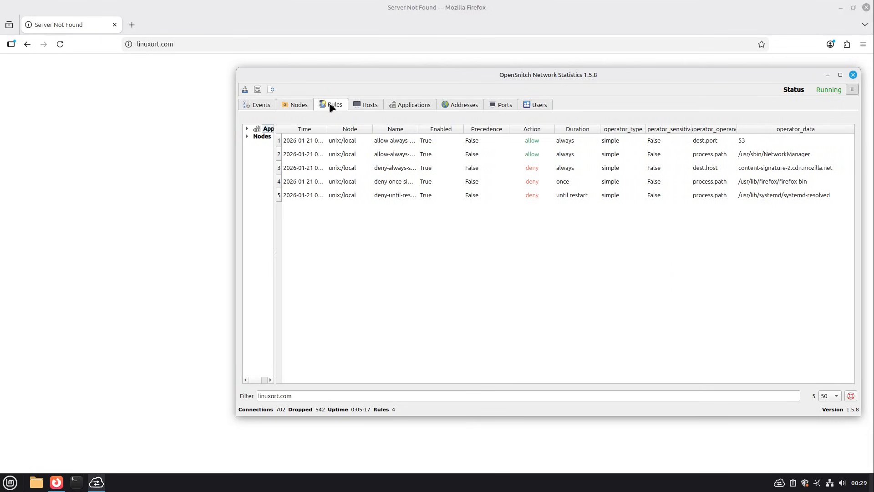
drag(299, 393, 257, 394)
key(BackSpace)
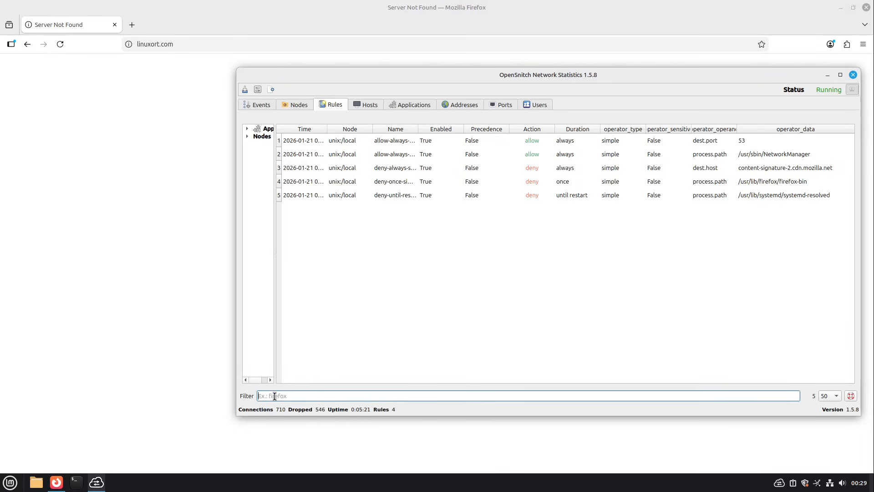
click(511, 182)
click(520, 168)
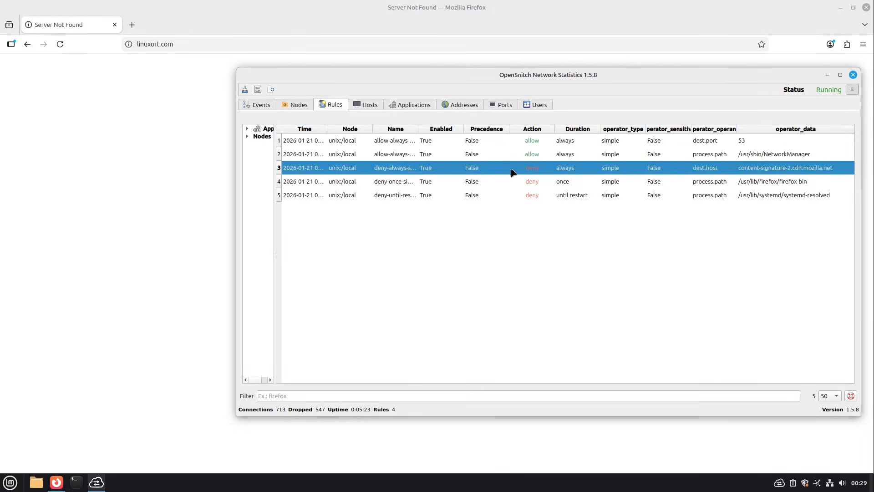
click(472, 197)
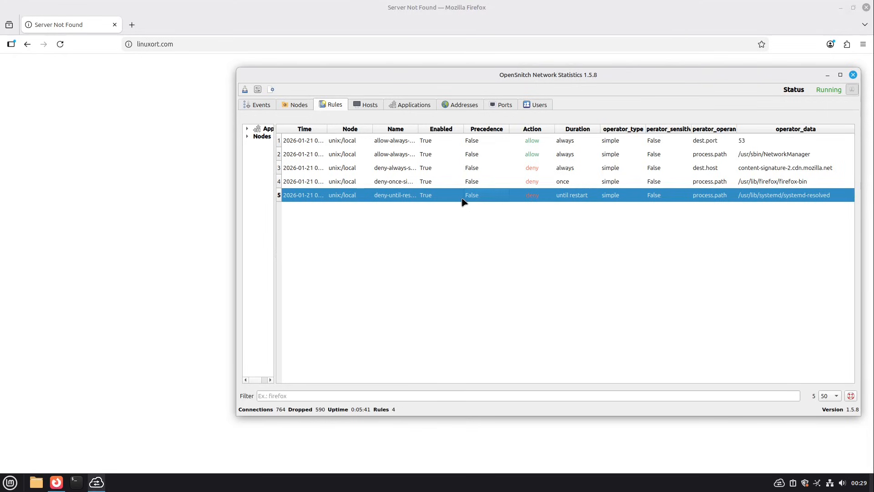
Edit the systemd-resolved deny rule, setting its action to Allow and its duration to always, and apply it
double_click(462, 200)
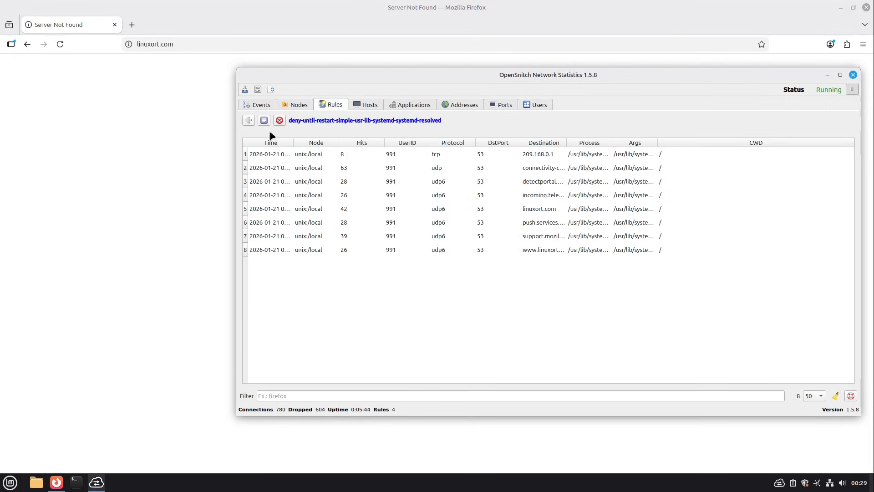
click(248, 120)
double_click(515, 199)
click(264, 121)
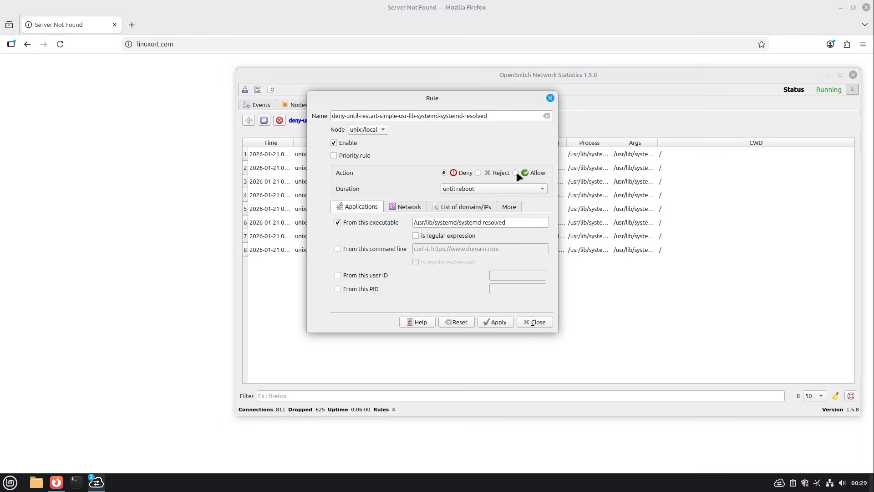
click(460, 189)
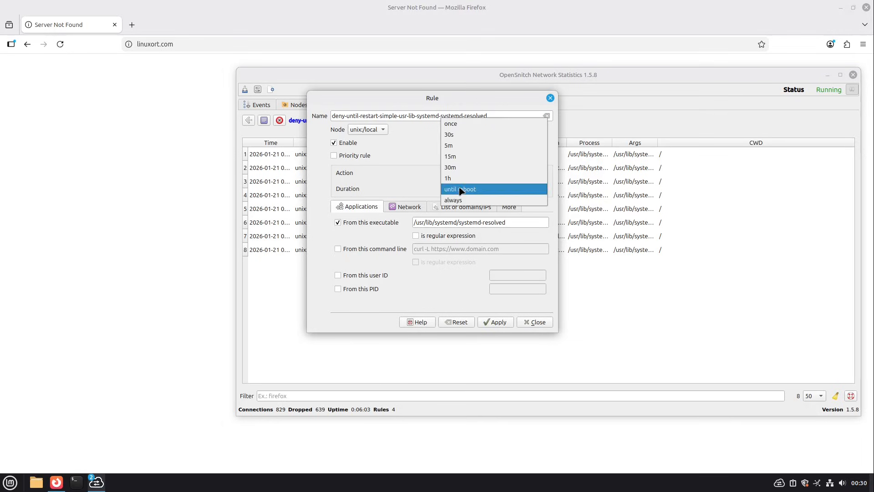
click(455, 201)
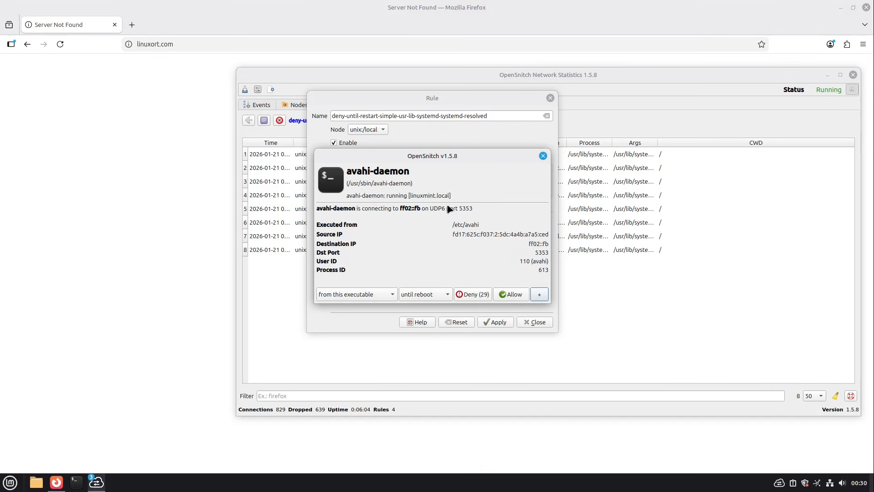
drag(425, 153, 189, 308)
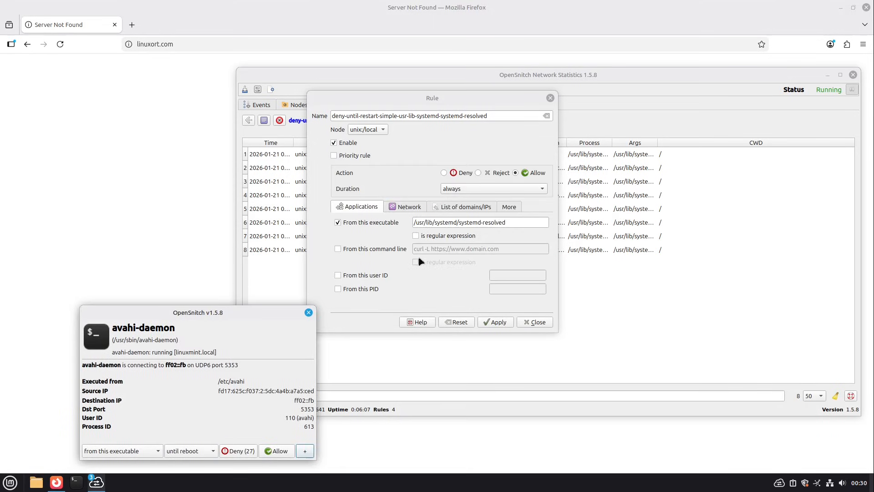
click(497, 322)
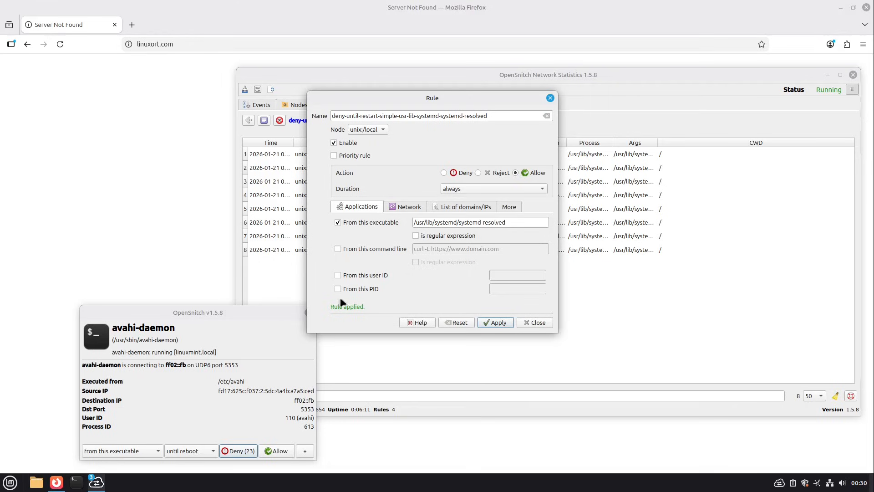
Rename the edited rule to allow-until-restart-simple-usr-lib-systemd-systemd-resolved, apply it, and close the rule editor
double_click(339, 117)
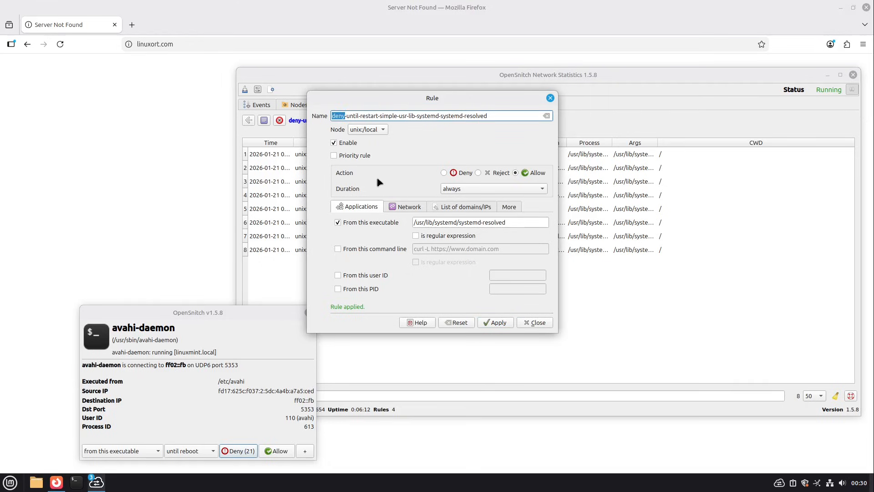
text(allow)
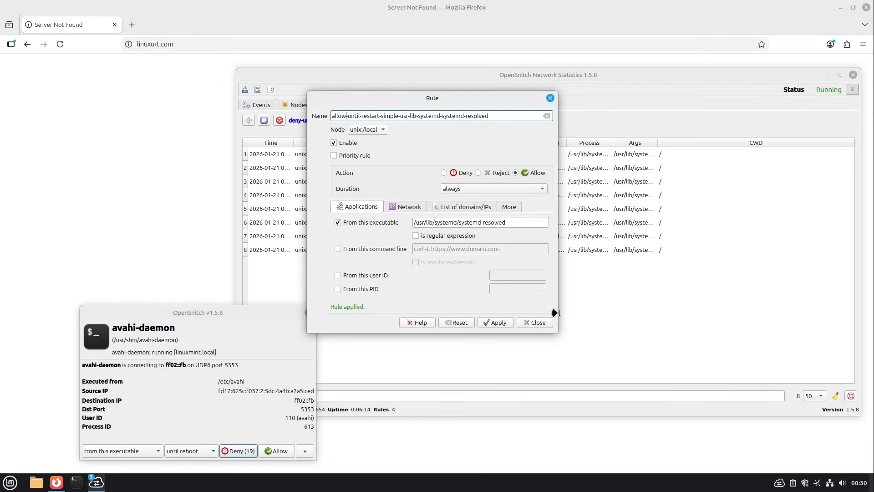
click(503, 323)
click(523, 323)
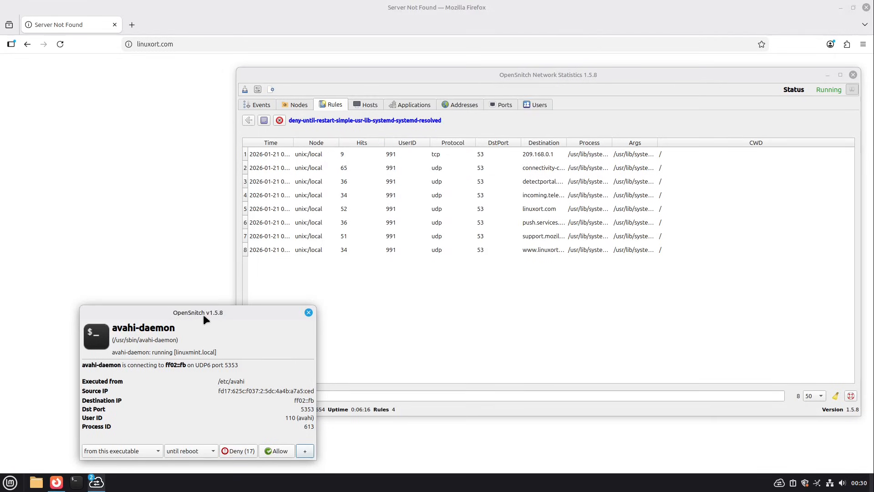
Allow the avahi-daemon connection on UDP6 port 5353 from this executable forever
drag(203, 314, 536, 182)
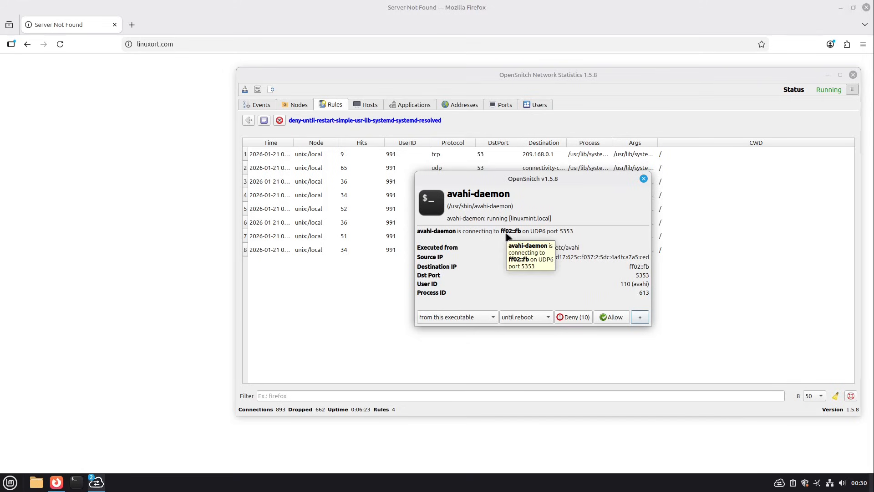
click(528, 318)
click(528, 327)
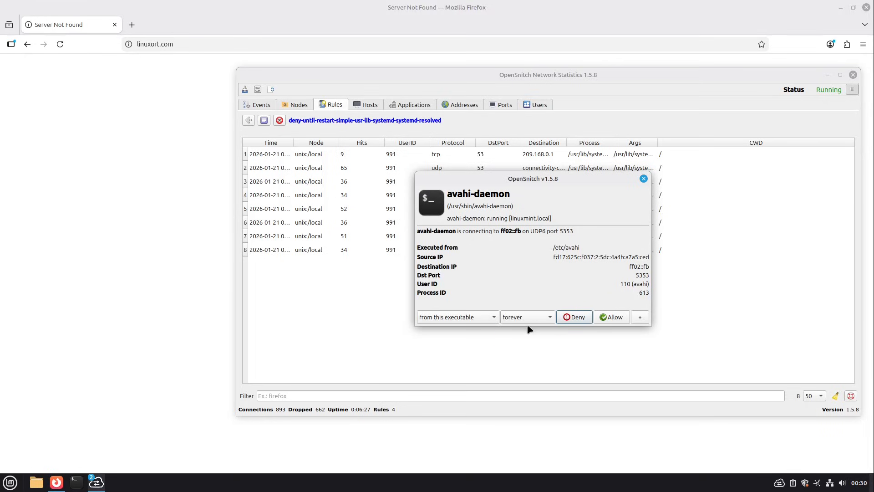
click(610, 319)
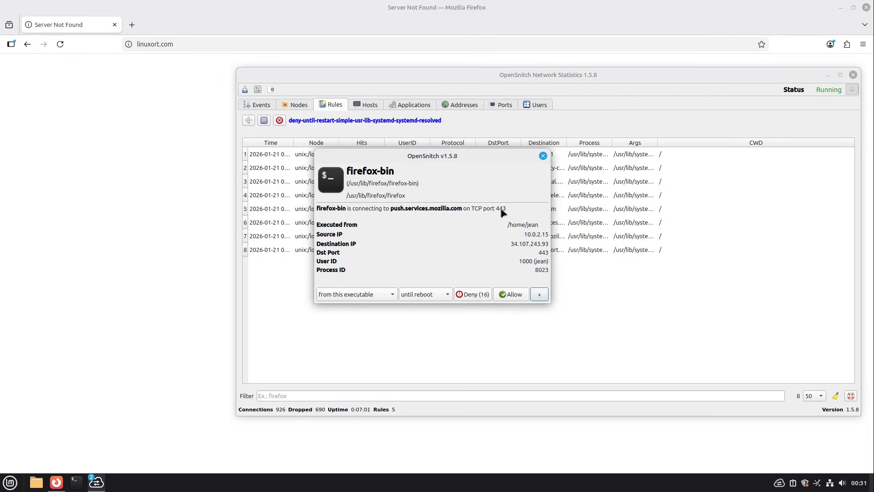
Allow the firefox-bin connection to push.services.mozilla.com on TCP port 443 from this executable forever
click(423, 299)
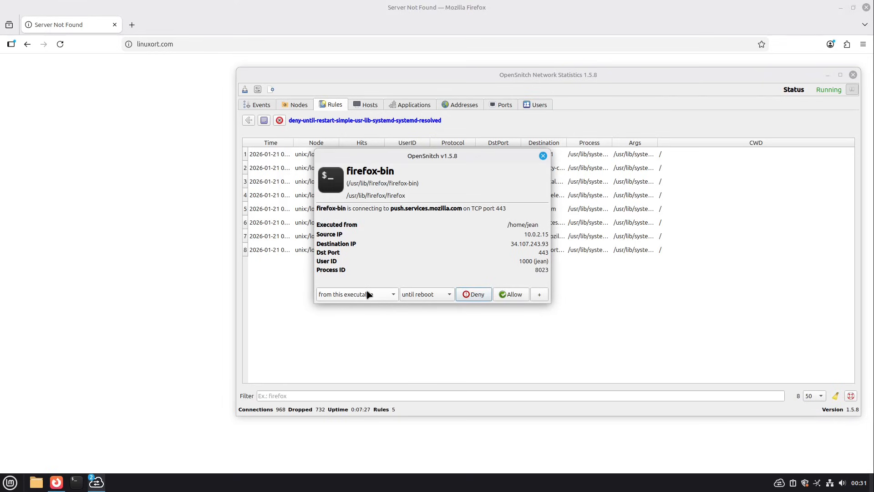
click(409, 298)
click(421, 307)
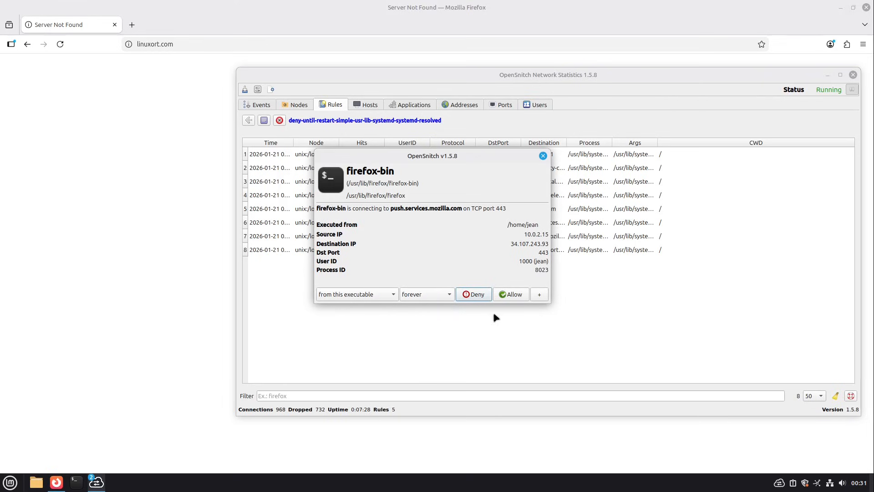
click(513, 296)
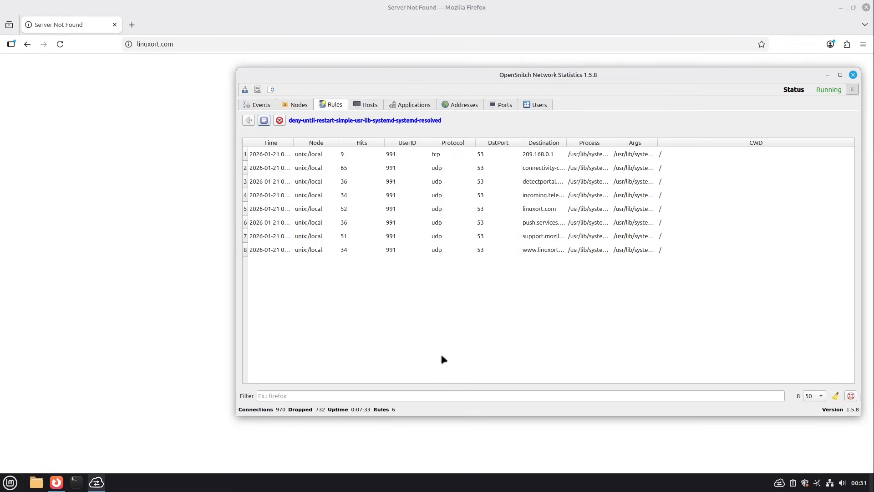
Switch to Firefox, reload linuxort.com, and bring the OpenSnitch statistics window back up
click(100, 72)
click(64, 43)
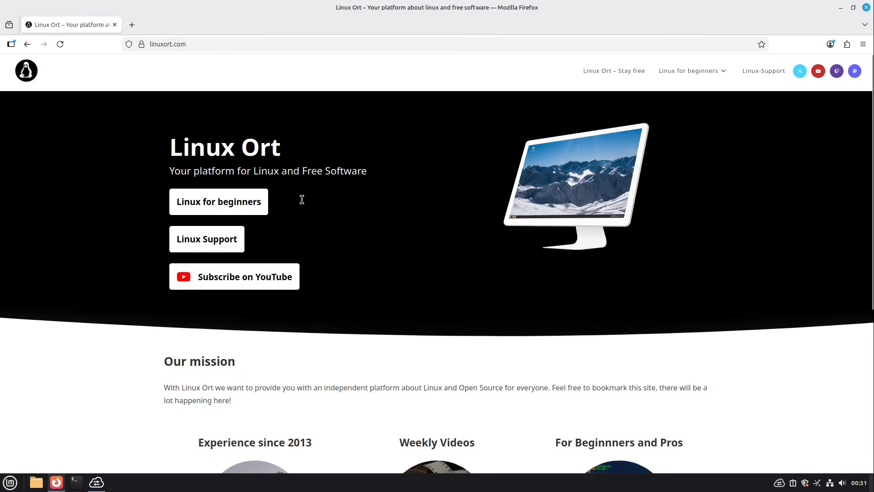
click(101, 482)
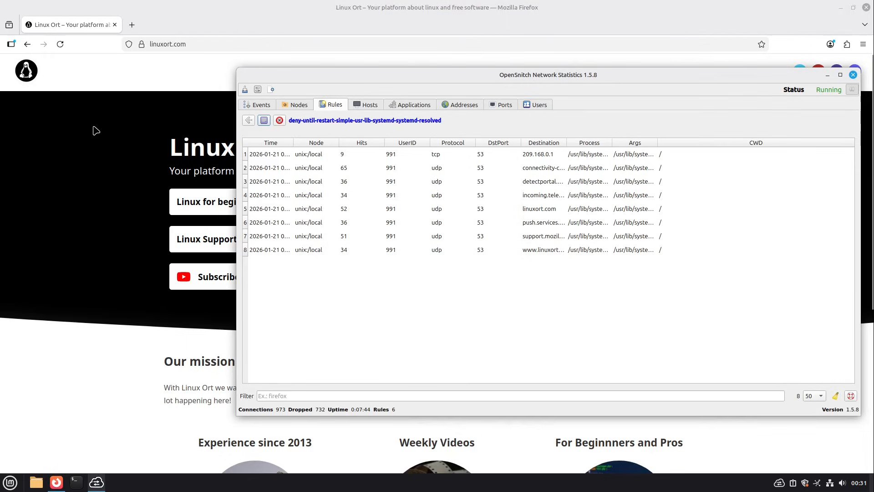
Return to Firefox and run a Google search for youtube in a new tab
click(93, 112)
click(132, 25)
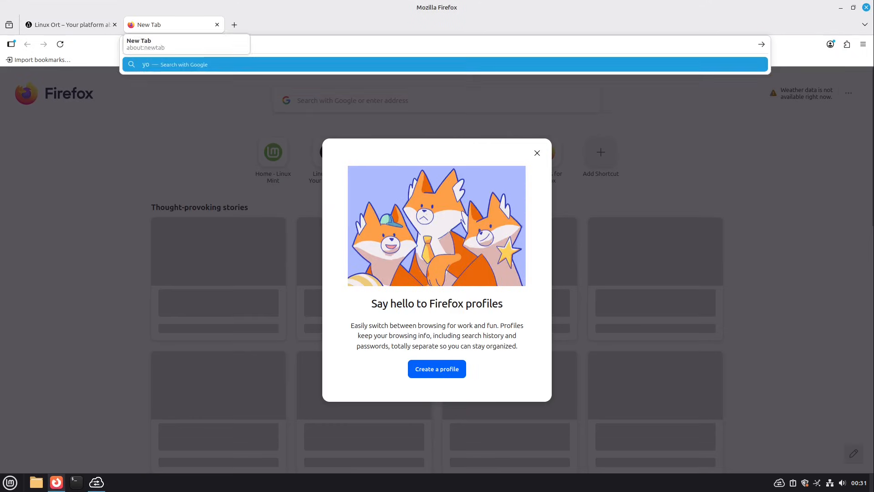
text(yo)
click(205, 84)
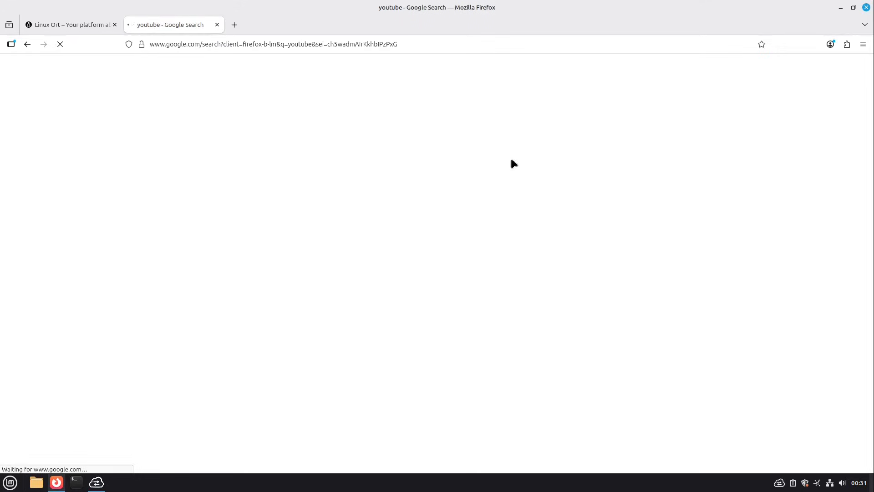
Open kernel.org in another new Firefox tab
click(234, 24)
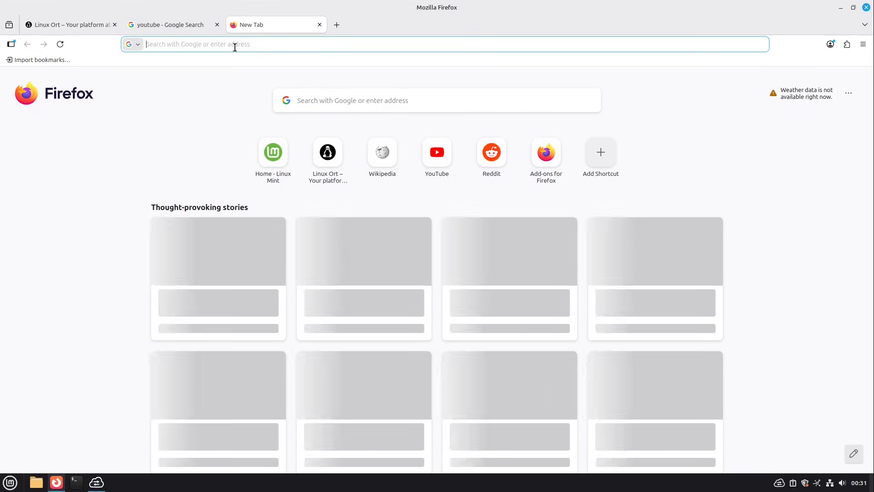
text(lin)
key(BackSpace)
key(BackSpace)
key(BackSpace)
key(BackSpace)
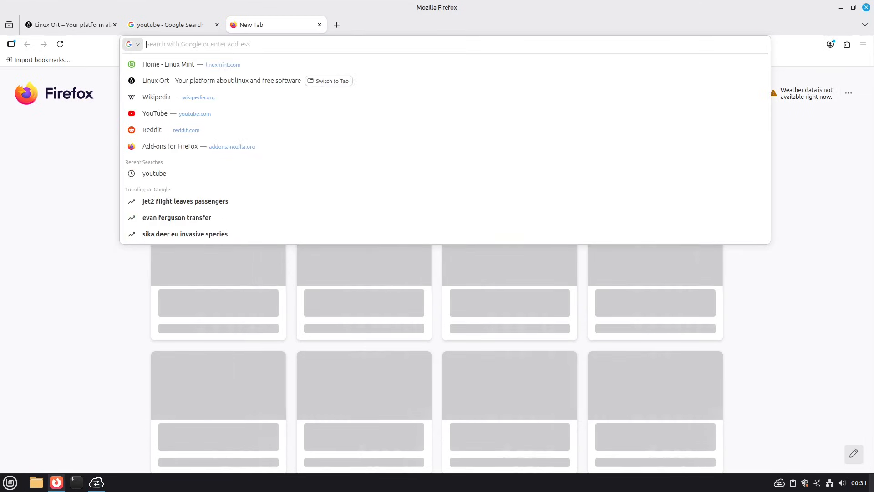
text(kernel.org)
key(Return)
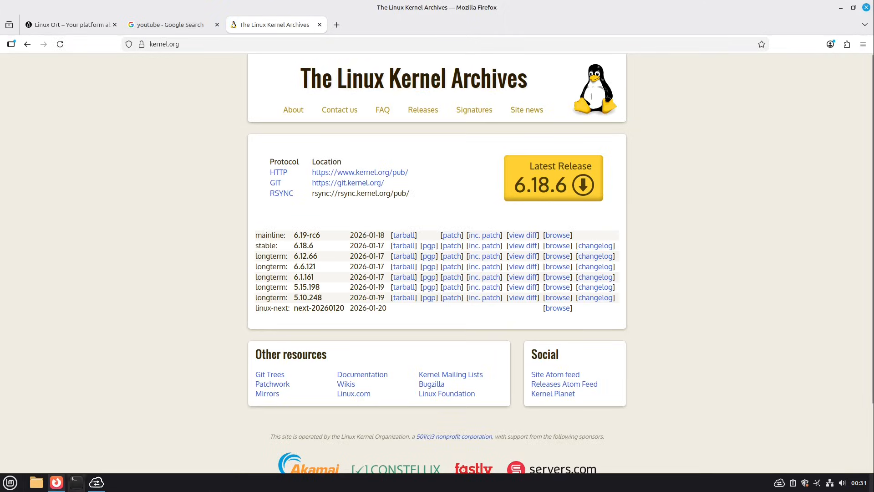
Switch to OpenSnitch and examine the list of contacted hosts, including the Firefox, Ubuntu connectivity and Mozilla telemetry entries
click(94, 486)
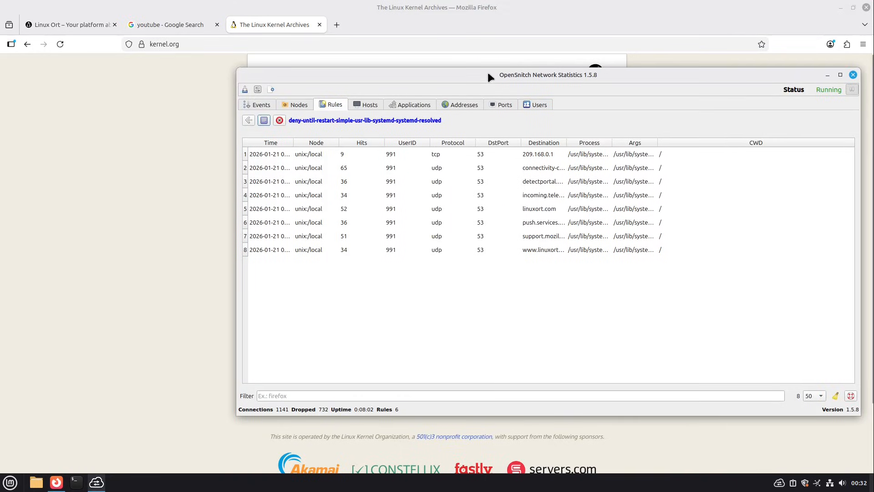
drag(488, 74, 458, 65)
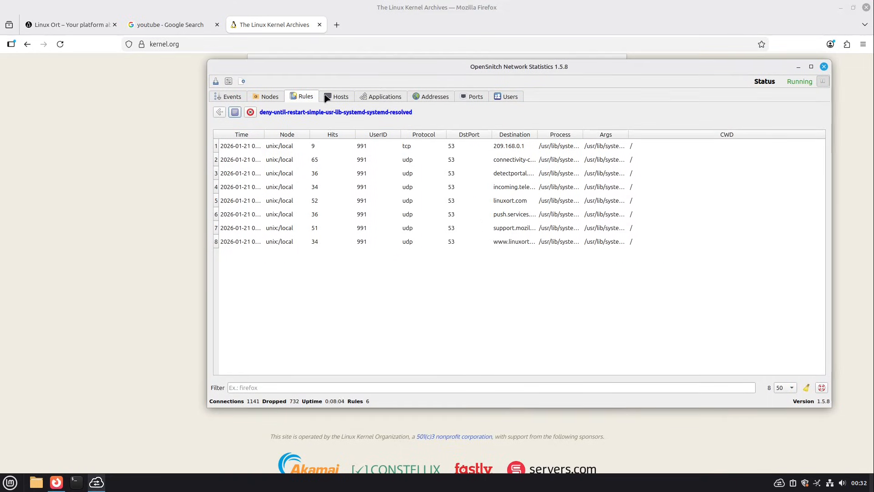
click(329, 97)
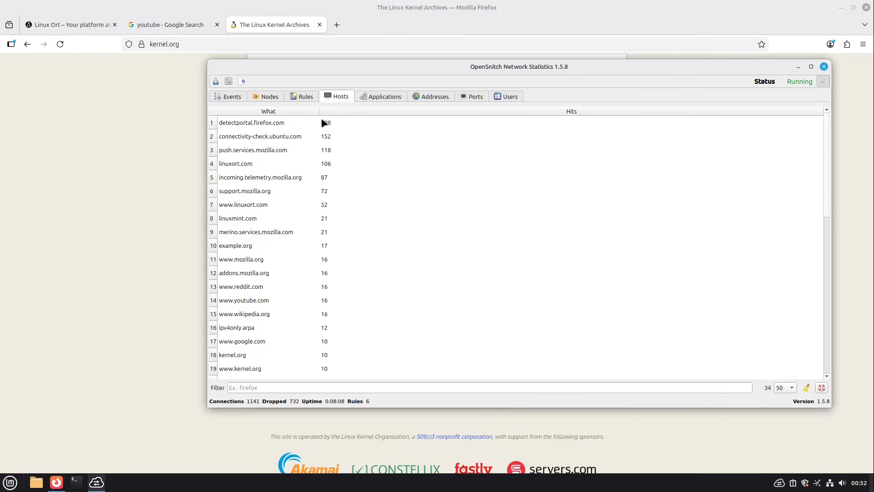
click(253, 126)
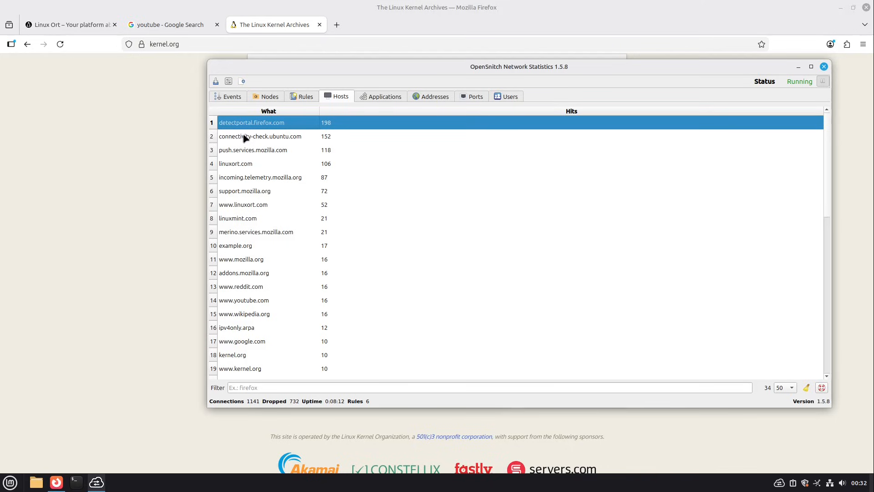
click(244, 138)
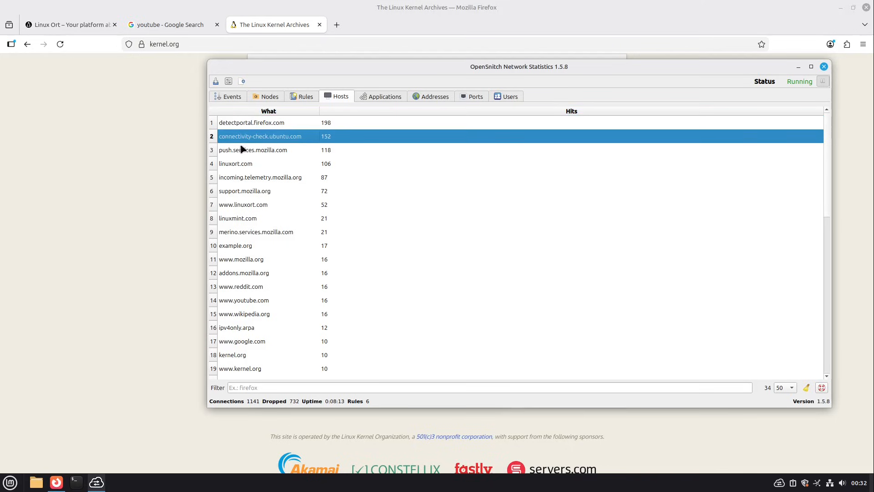
click(246, 181)
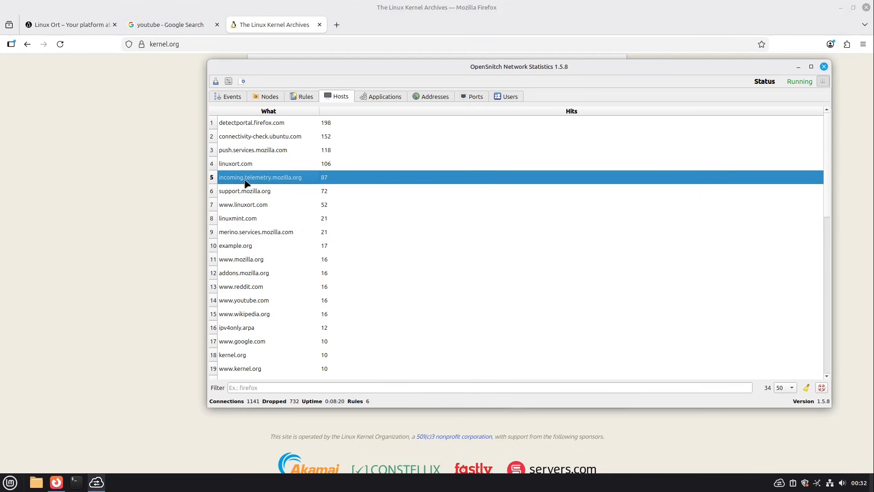
click(279, 127)
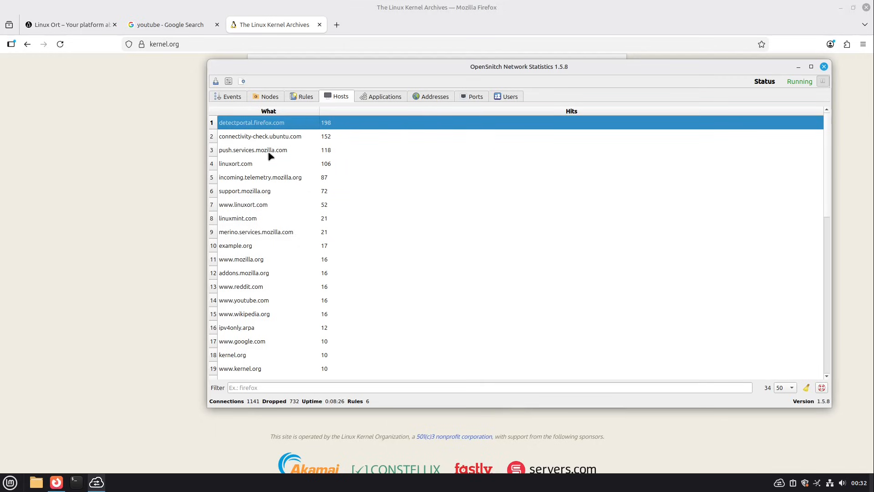
click(266, 153)
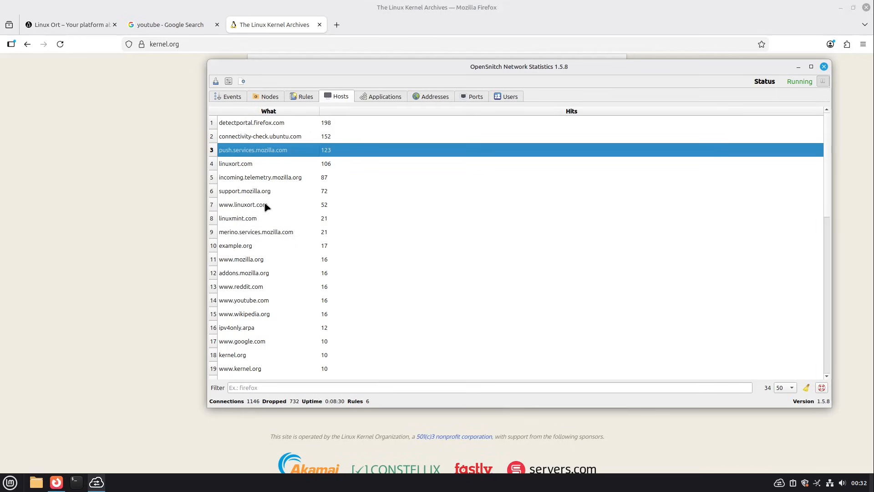
click(250, 291)
scroll(273, 302, down, 5)
scroll(273, 302, up, 5)
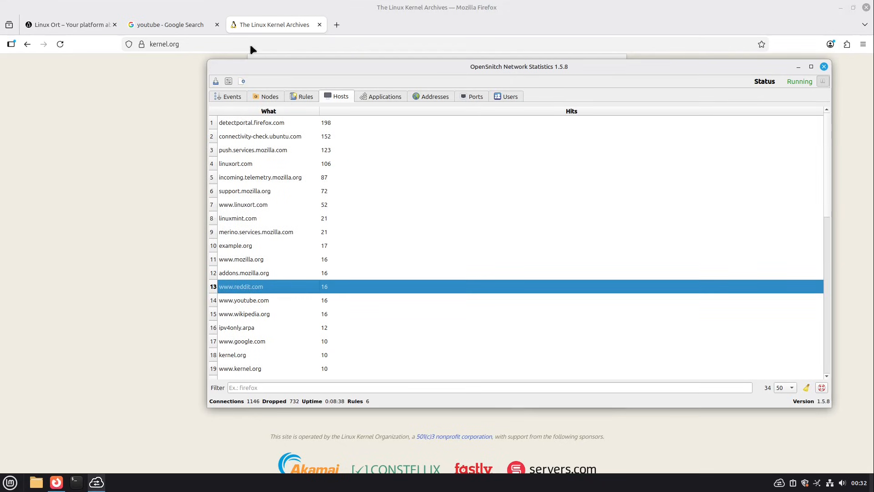
Create a new OpenSnitch rule named block-telemetry.mozilla.org and copy the telemetry.mozilla.org part of its name
click(273, 179)
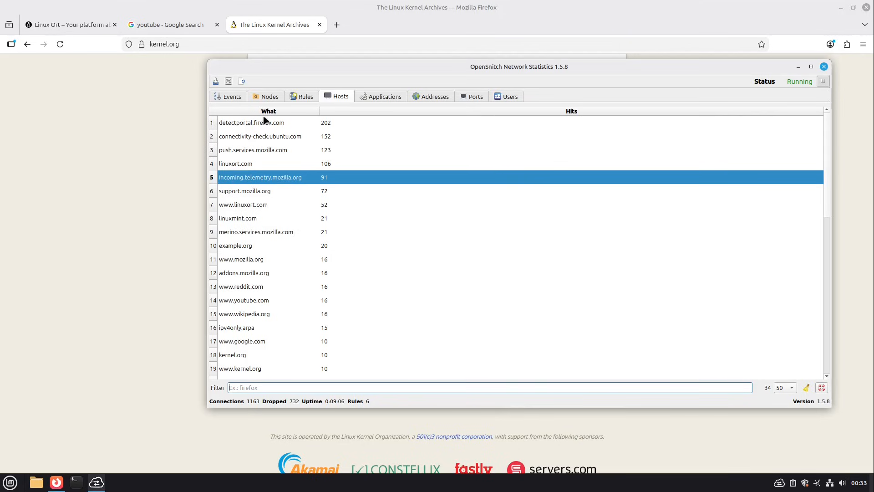
click(243, 81)
drag(367, 111, 561, 161)
click(539, 179)
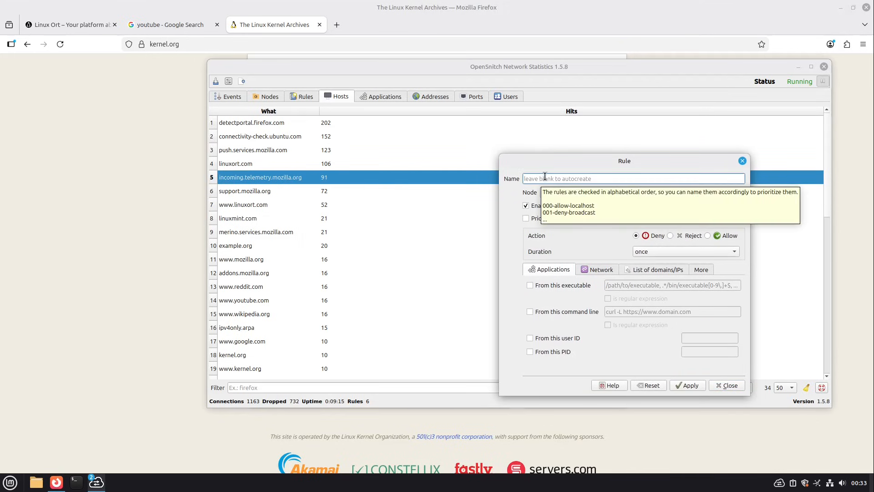
text(block-telemetr)
key(BackSpace)
key(BackSpace)
text(etry.mo)
drag(606, 178, 546, 180)
right_click(545, 180)
click(565, 220)
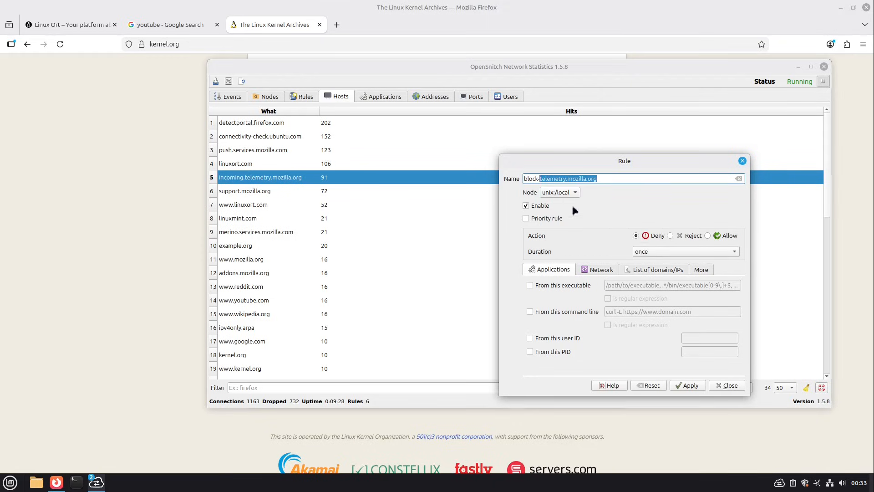
Show the new rule's network conditions and set its duration to always
click(598, 270)
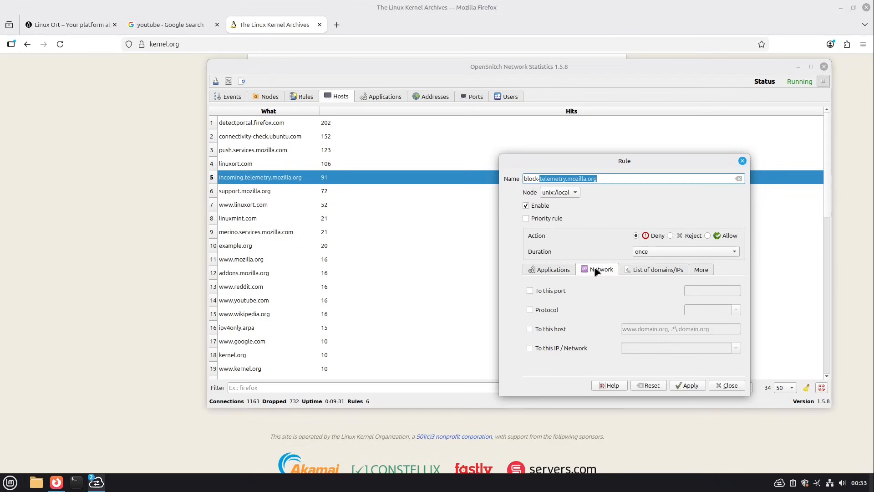
click(649, 251)
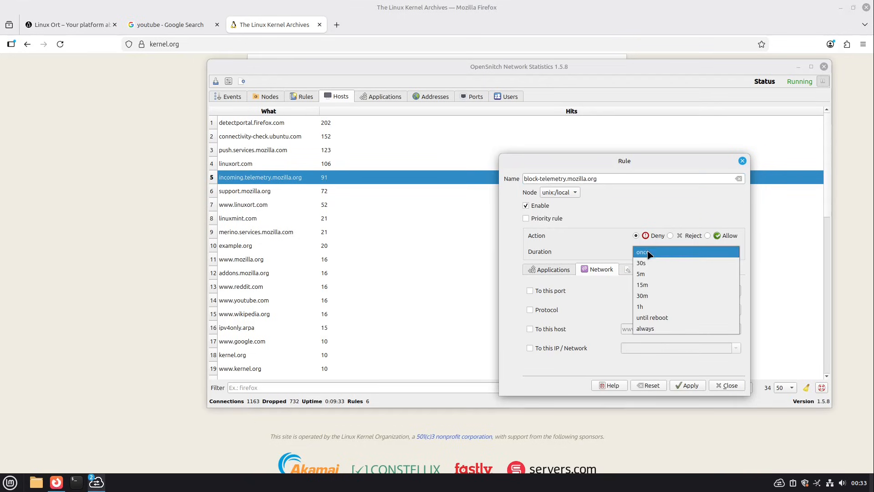
click(649, 328)
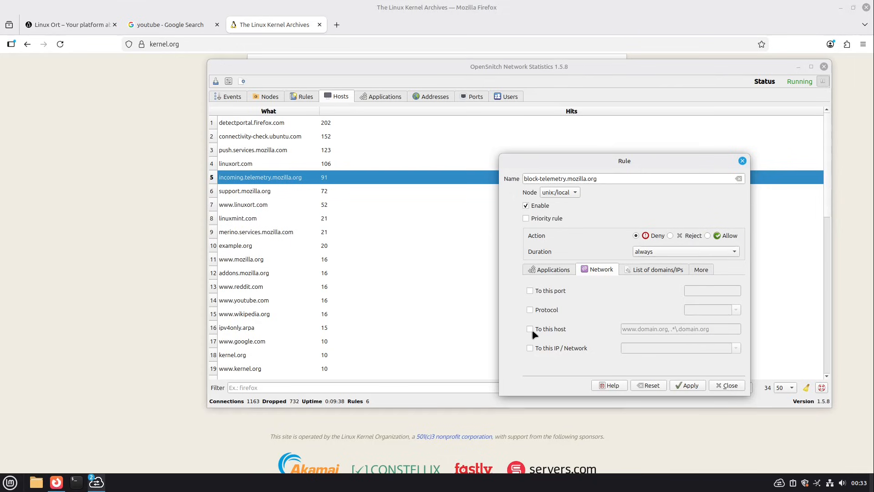
Limit the deny rule to the host .*\.telemetry.mozilla.org and apply it
click(529, 328)
click(664, 331)
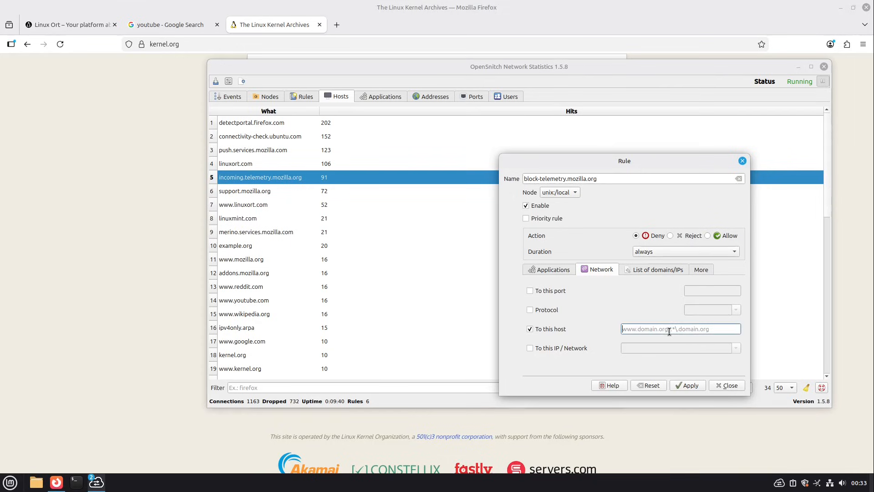
key(ctrl+v)
mouse_move(647, 328)
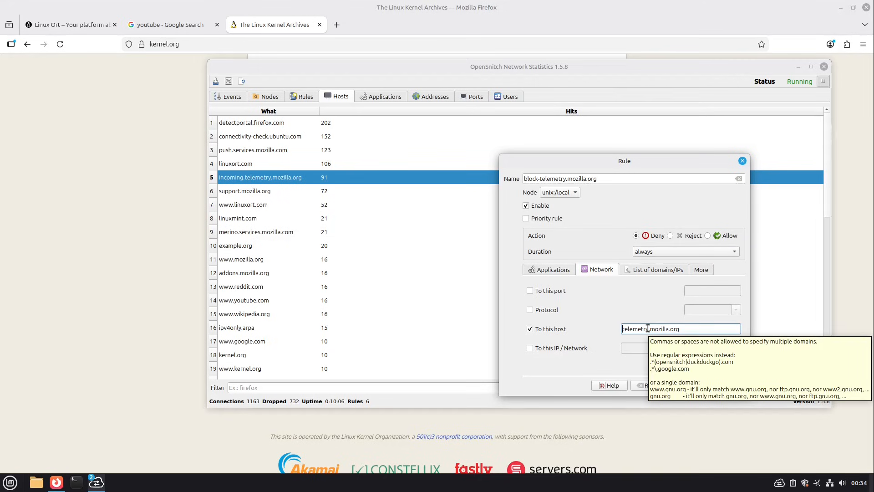
text(.*\.)
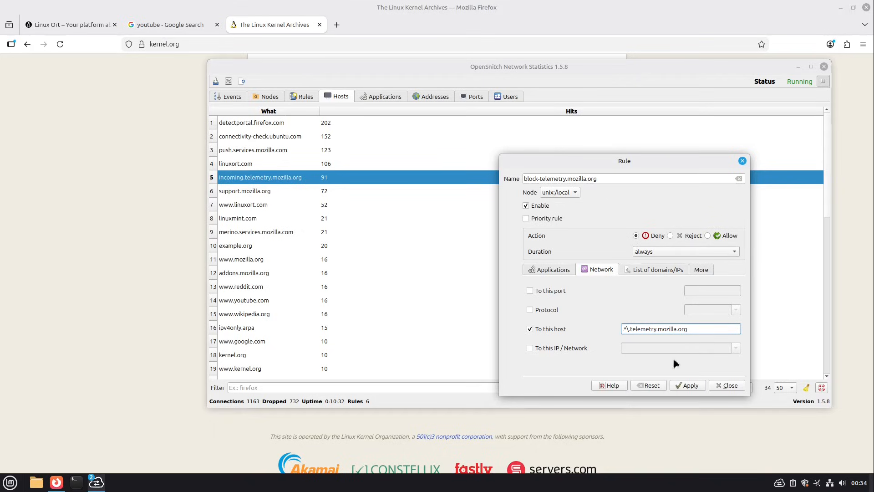
click(690, 386)
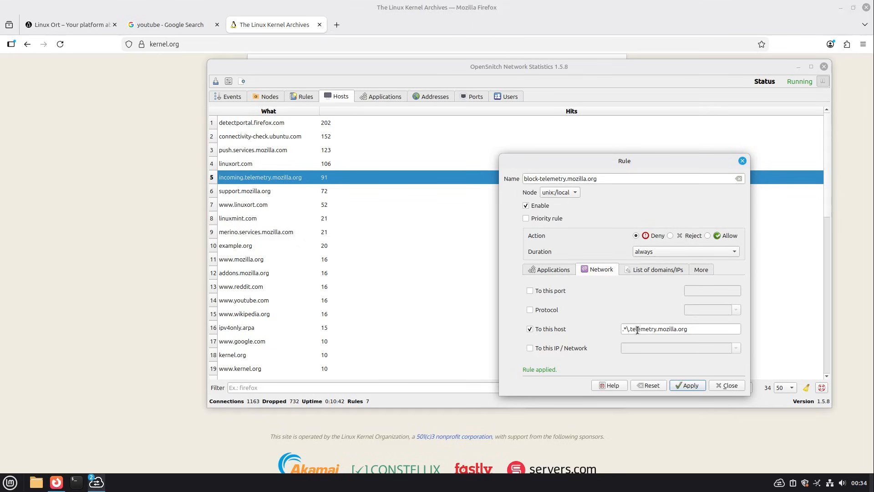
Review the telemetry rule's application and network conditions, reapply it, and close the rule editor
mouse_move(636, 328)
mouse_move(587, 178)
click(554, 268)
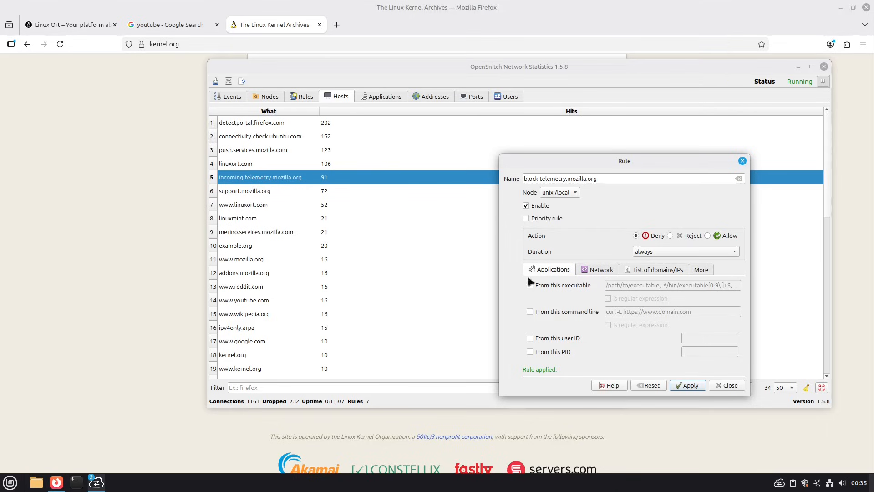
click(599, 271)
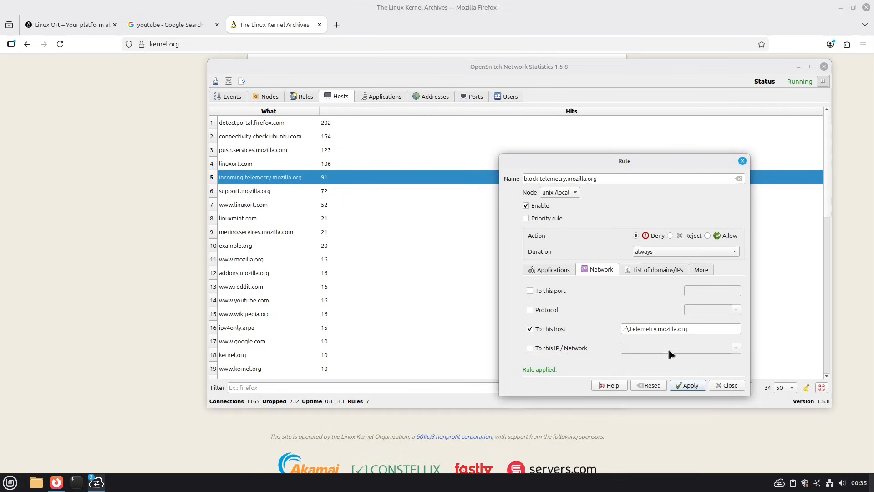
click(692, 387)
click(727, 386)
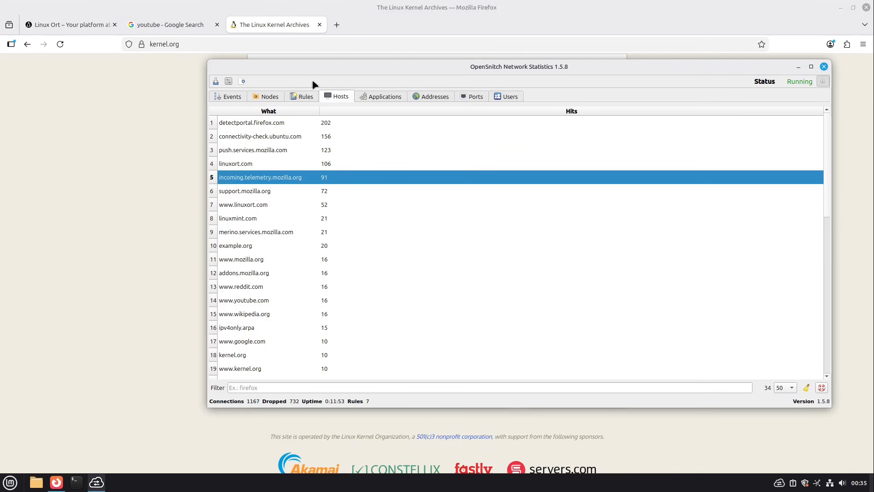
Check the OpenSnitch rules list and connection events, and open the Linux Mint Update Manager
click(304, 99)
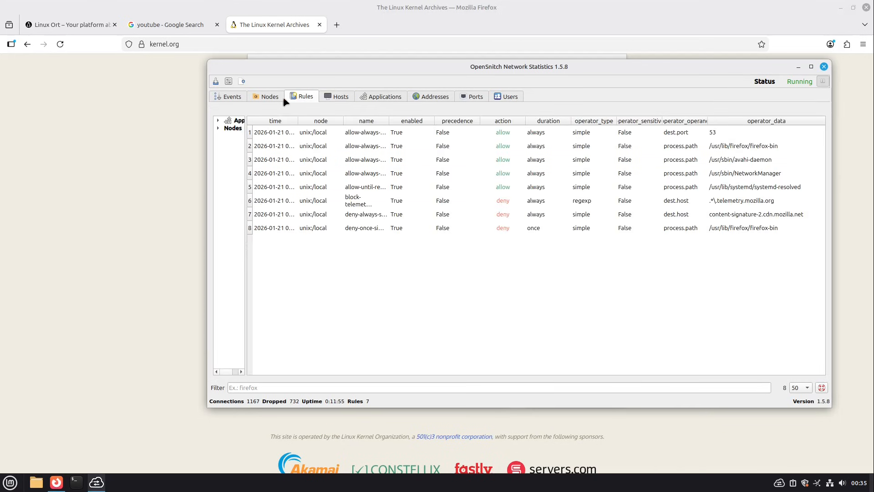
click(233, 99)
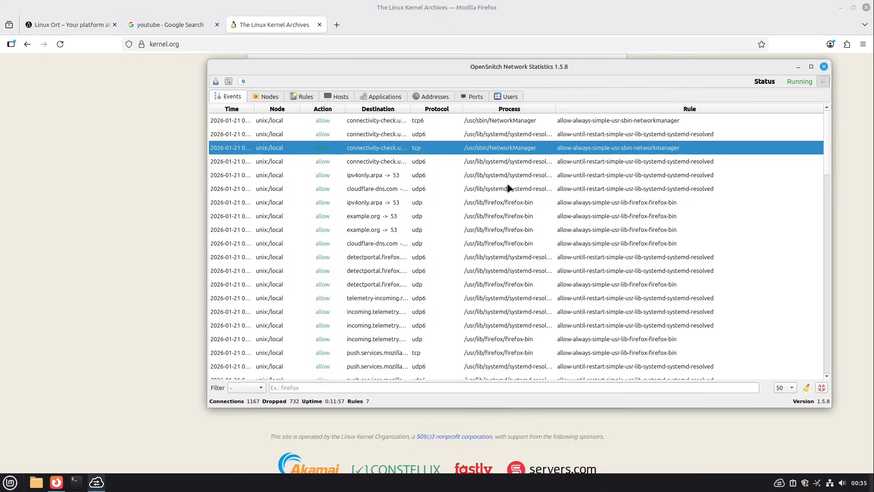
click(806, 485)
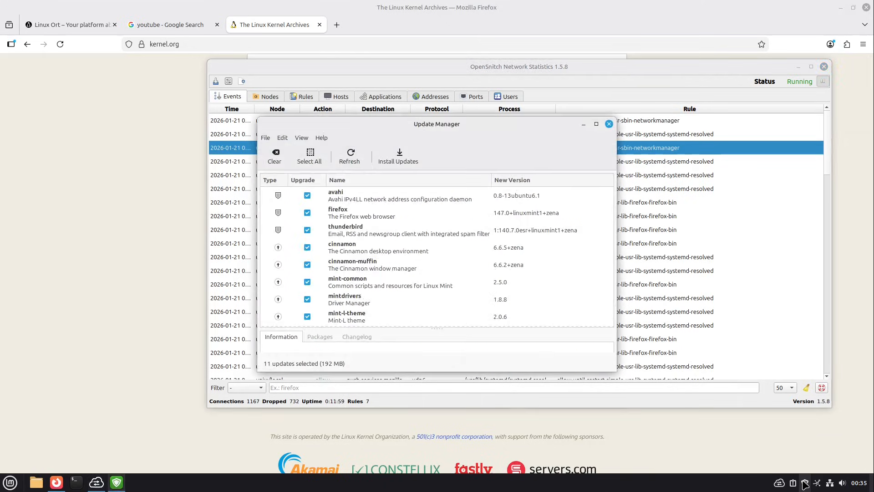
Refresh the available updates and permanently allow connections from the apt http executable in OpenSnitch
click(351, 157)
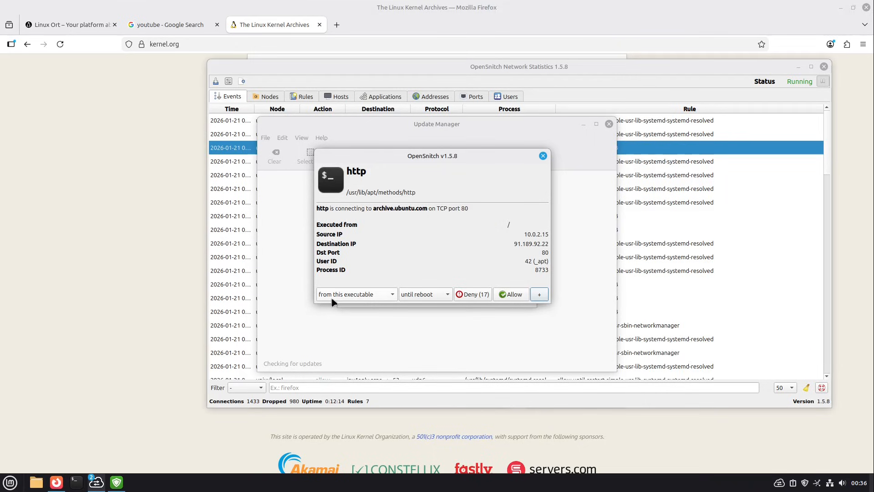
click(427, 294)
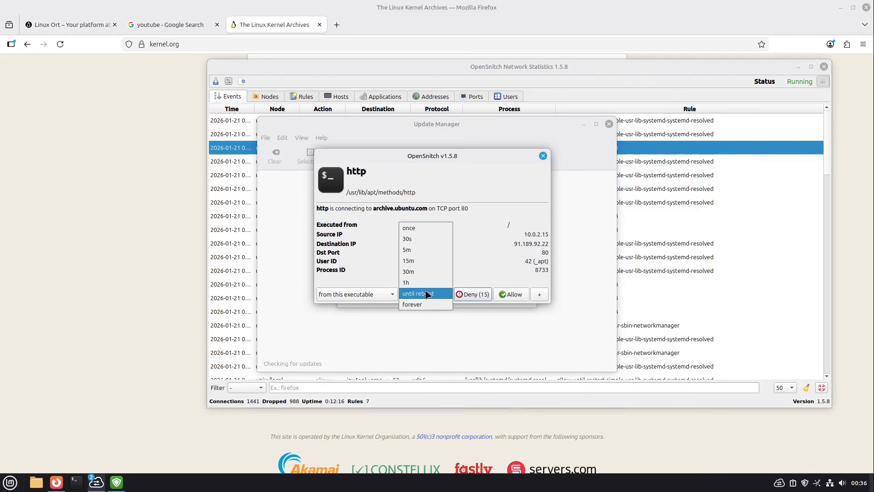
click(413, 305)
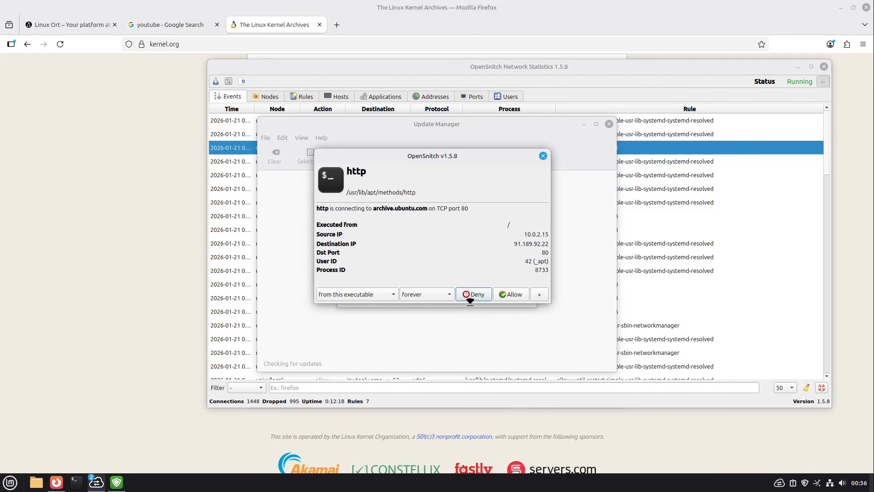
click(515, 295)
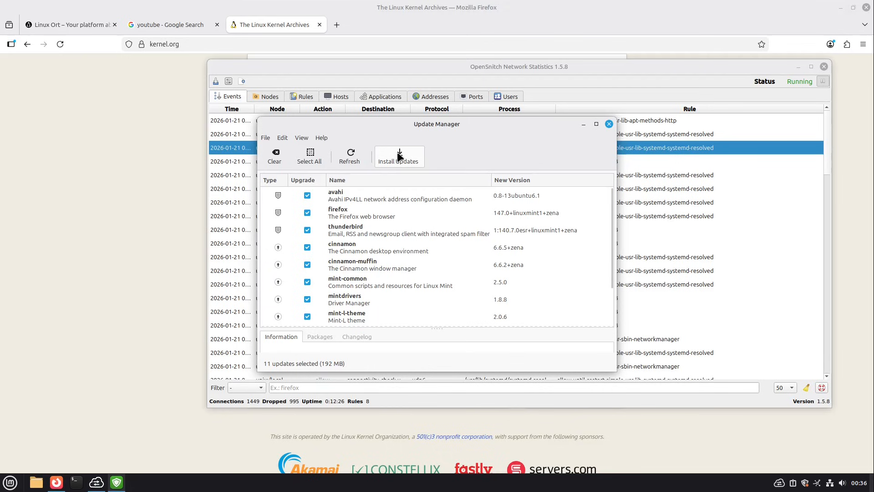
Close the Update Manager and the OpenSnitch statistics window, and show the Linux Ort website in Firefox
click(609, 124)
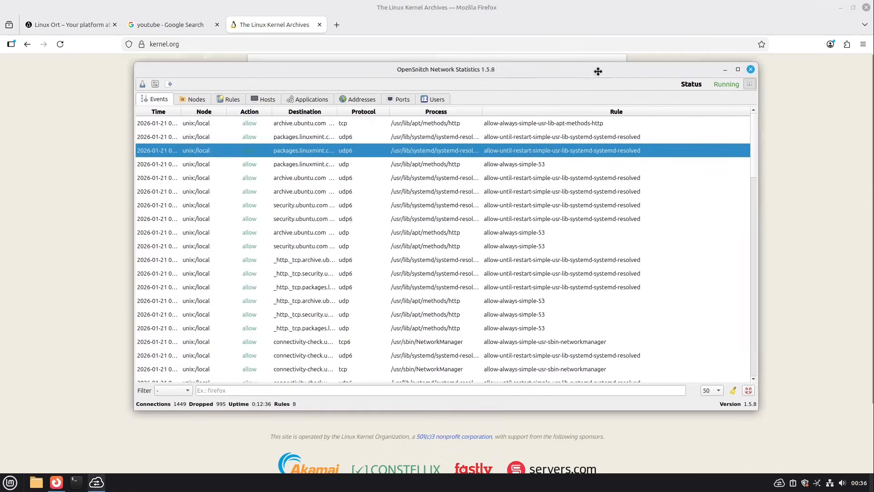
click(711, 71)
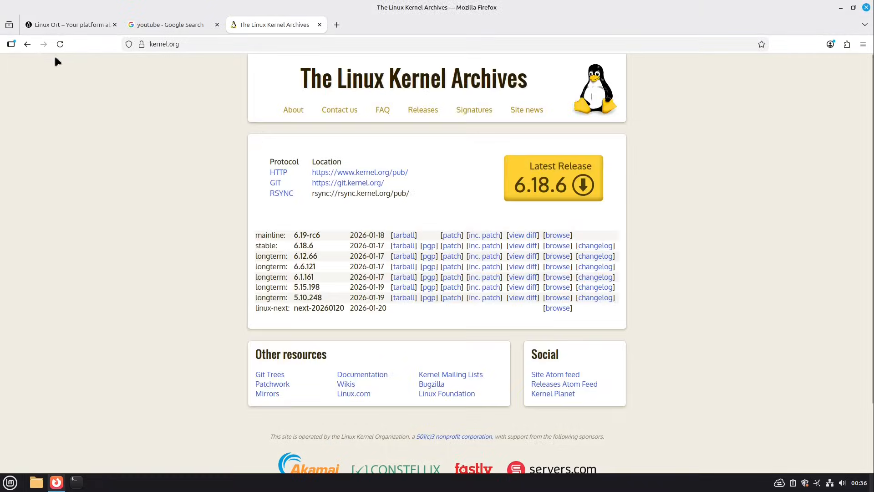
click(56, 26)
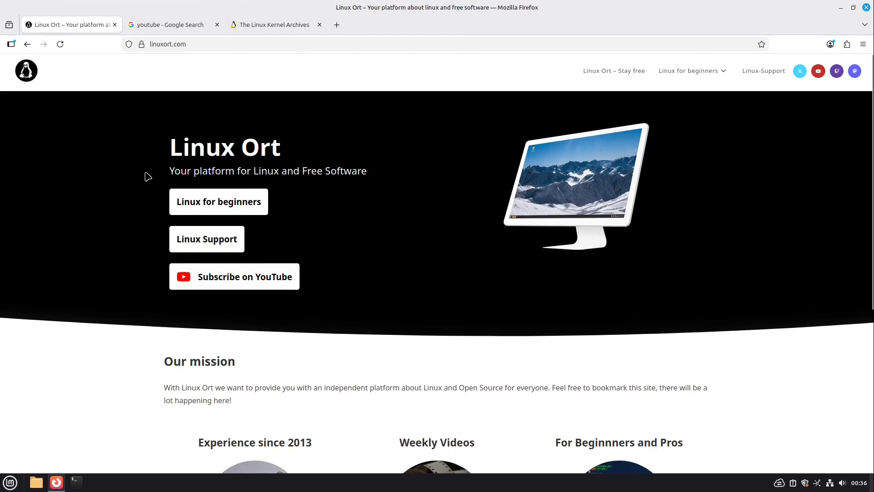